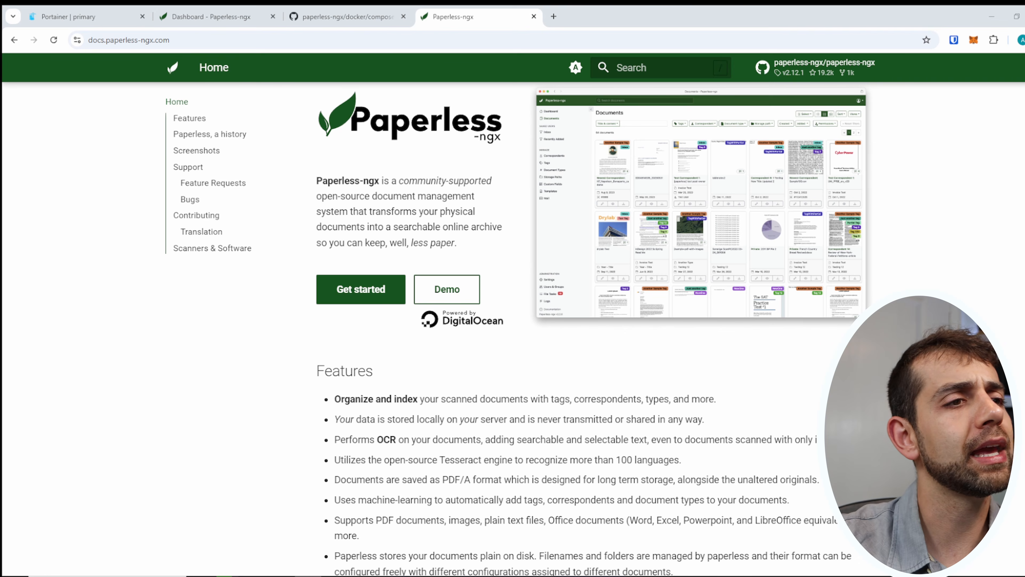
Highlight the first feature, the OCR mention and the supported file formats in the Features list.
{"action": "left_click_drag", "start_coordinate": [523, 398], "coordinate": [701, 400]}
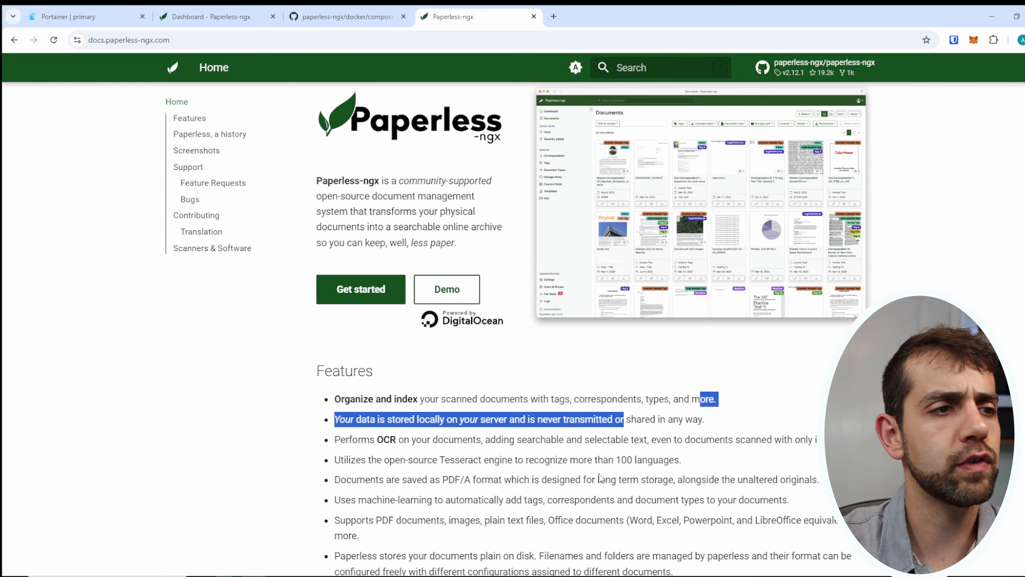
{"action": "left_click_drag", "start_coordinate": [384, 439], "coordinate": [406, 437]}
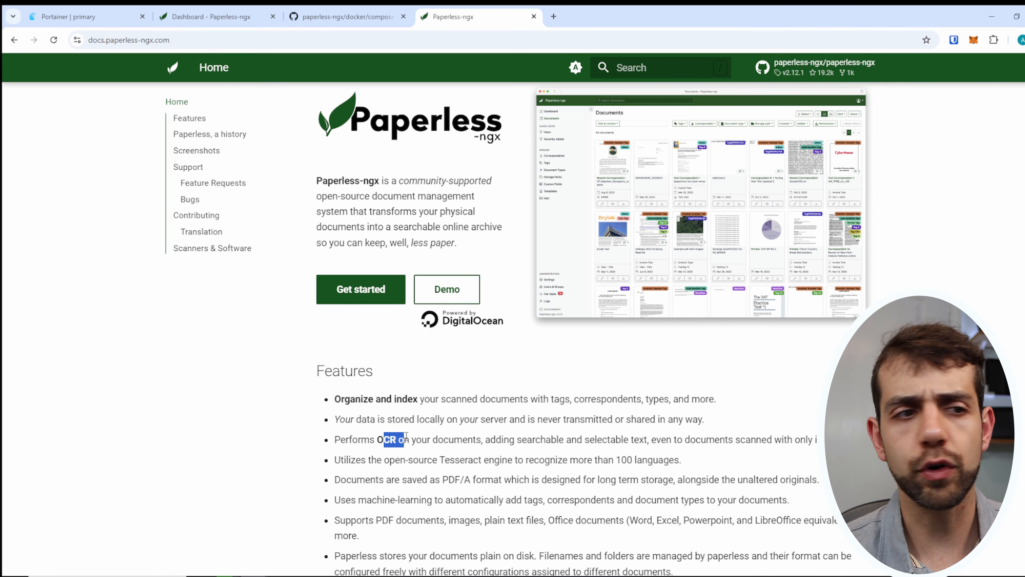
{"action": "scroll", "coordinate": [398, 242], "scroll_direction": "down", "scroll_amount": 3}
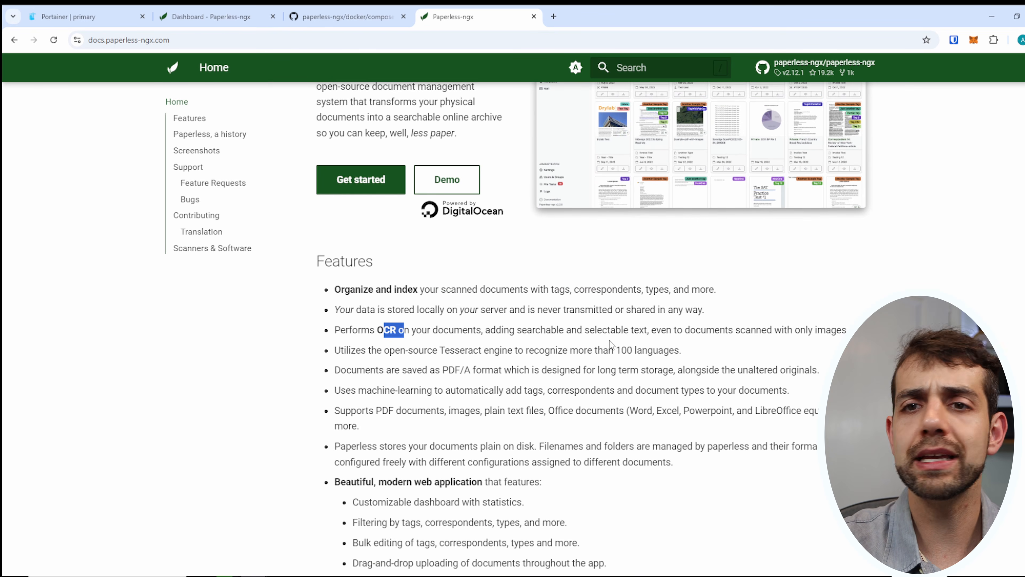
{"action": "left_click_drag", "start_coordinate": [361, 350], "coordinate": [639, 371]}
{"action": "left_click_drag", "start_coordinate": [334, 411], "coordinate": [733, 421]}
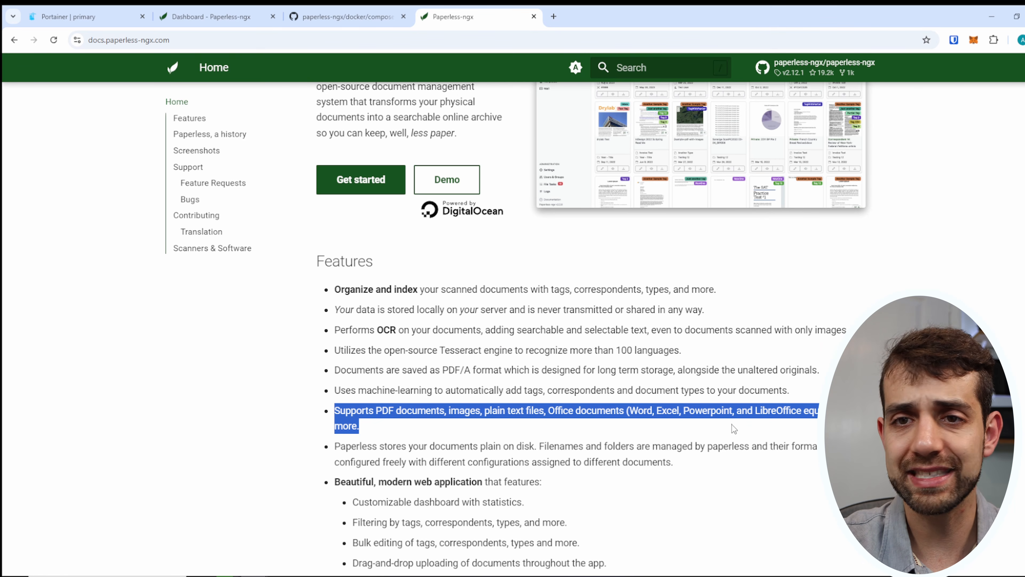
Scroll through the Screenshots section, then return to the Paperless-ngx dashboard tab.
{"action": "scroll", "coordinate": [541, 361], "scroll_direction": "down", "scroll_amount": 3}
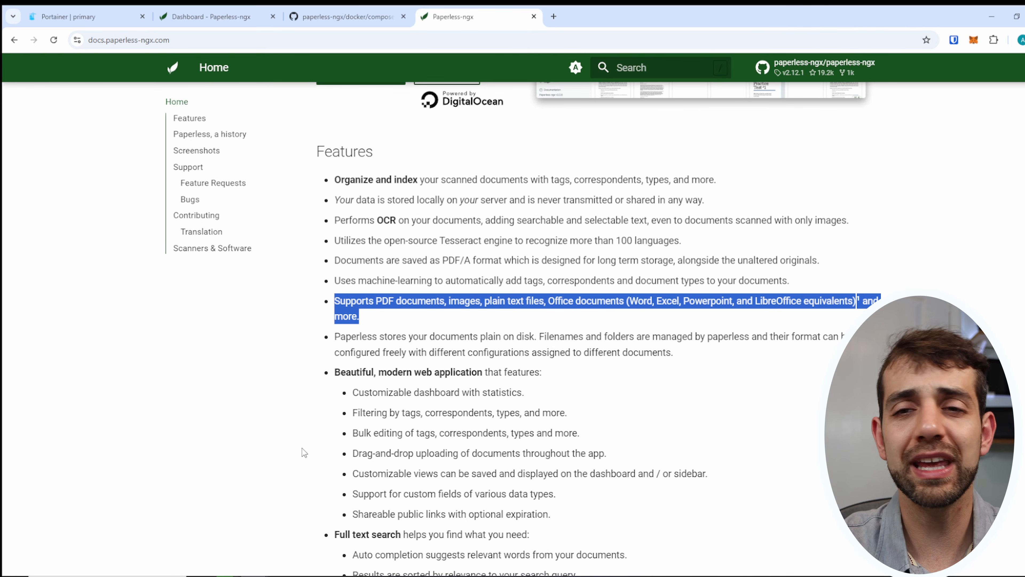
{"action": "scroll", "coordinate": [314, 448], "scroll_direction": "down", "scroll_amount": 2}
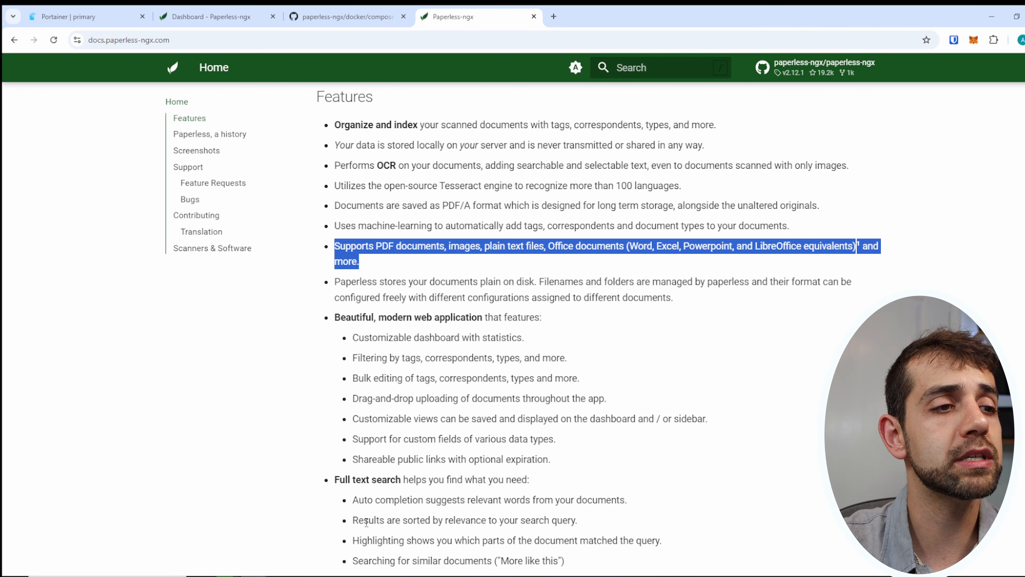
{"action": "scroll", "coordinate": [407, 500], "scroll_direction": "down", "scroll_amount": 3}
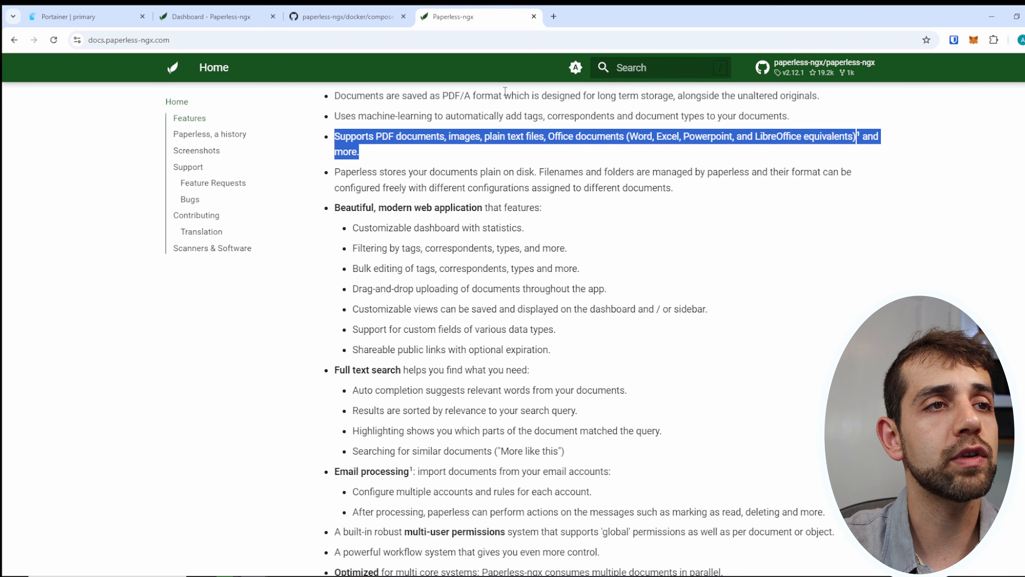
{"action": "scroll", "coordinate": [458, 191], "scroll_direction": "up", "scroll_amount": 5}
{"action": "left_click_drag", "start_coordinate": [376, 219], "coordinate": [418, 219]}
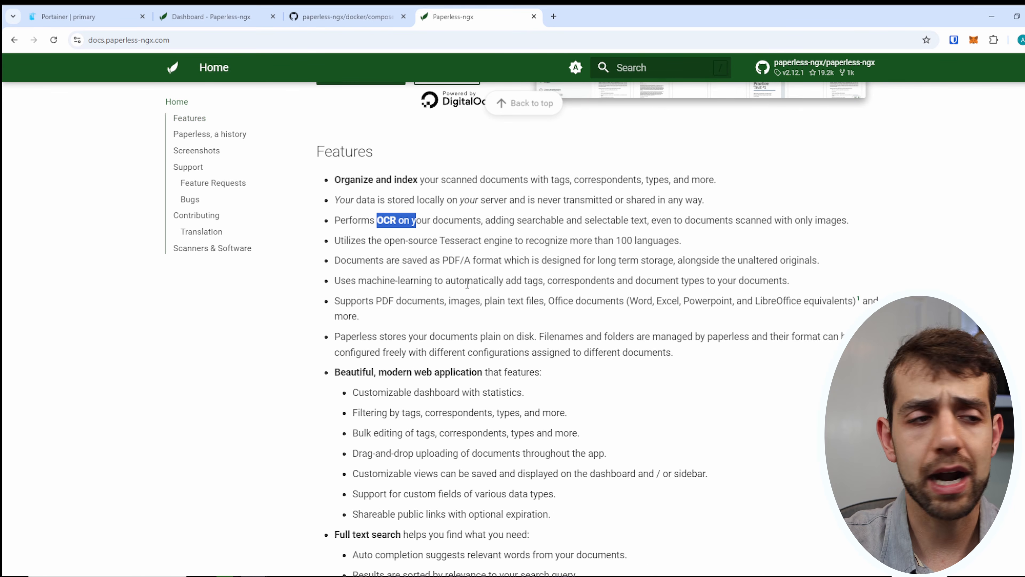
{"action": "scroll", "coordinate": [465, 287], "scroll_direction": "down", "scroll_amount": 6}
{"action": "scroll", "coordinate": [345, 508], "scroll_direction": "down", "scroll_amount": 1}
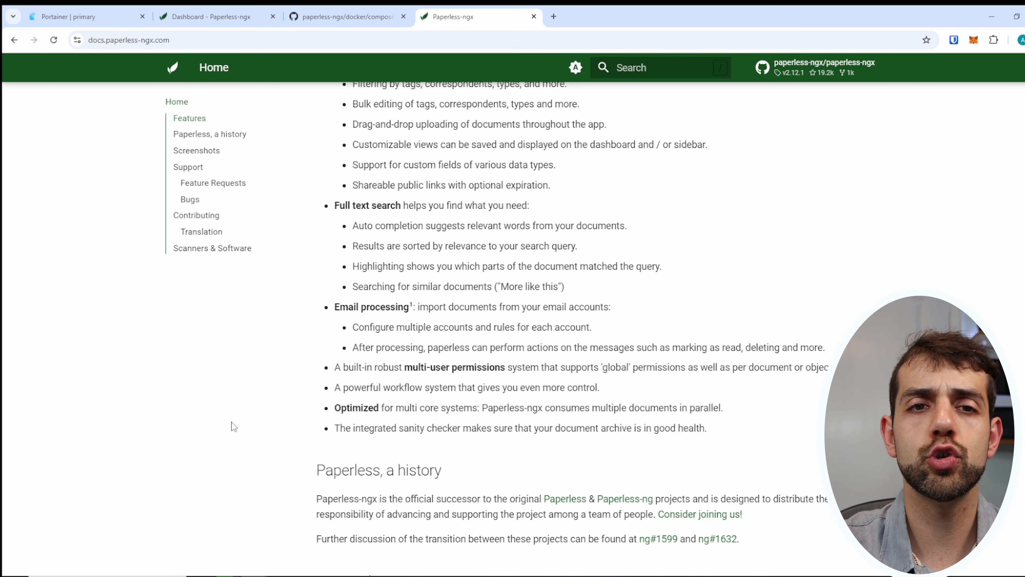
{"action": "scroll", "coordinate": [309, 378], "scroll_direction": "down", "scroll_amount": 15}
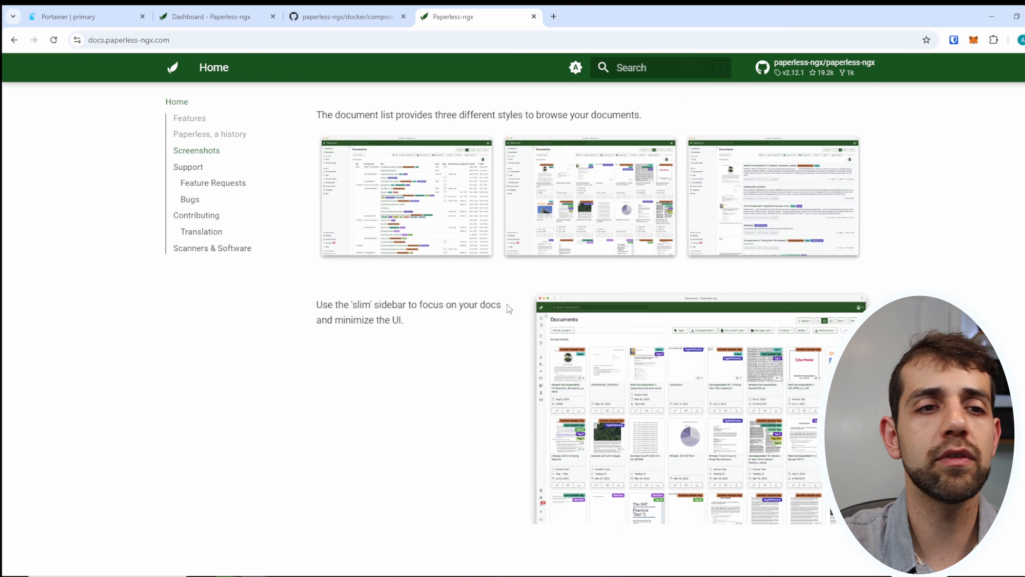
{"action": "scroll", "coordinate": [509, 309], "scroll_direction": "down", "scroll_amount": 12}
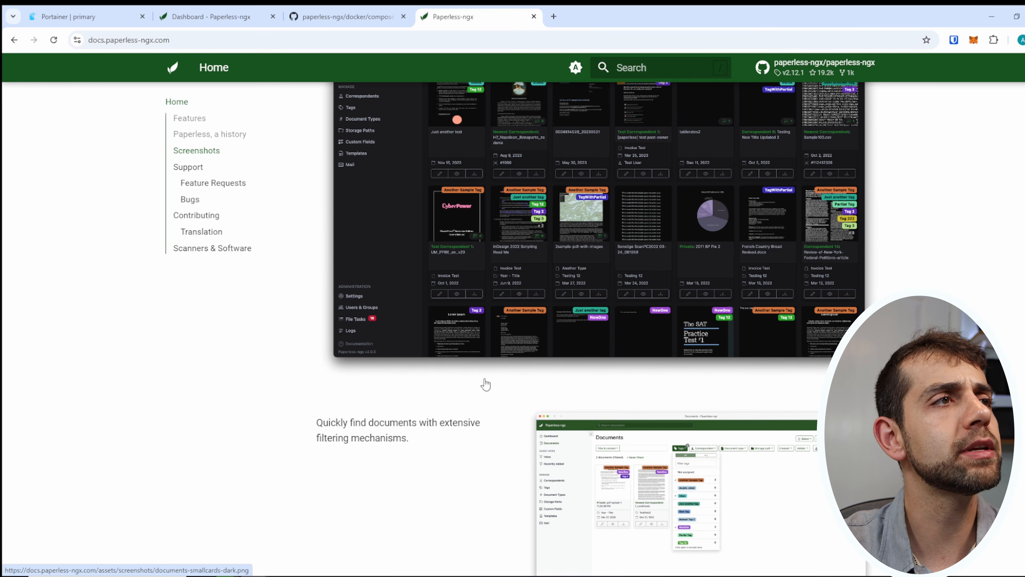
{"action": "left_click", "coordinate": [208, 15]}
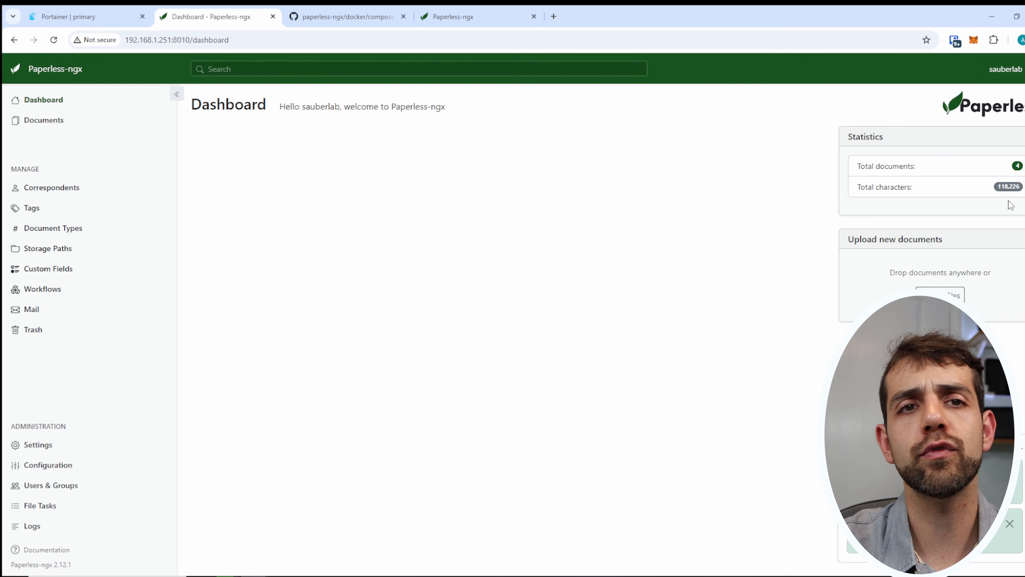
Open the full documents list and open the BBQ instalation document.
{"action": "left_click", "coordinate": [1010, 169]}
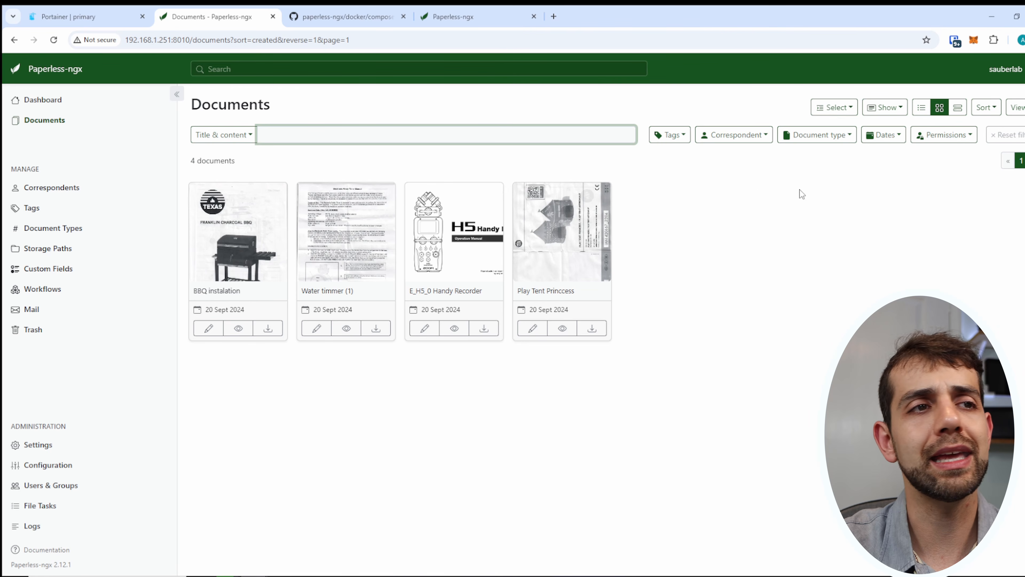
{"action": "left_click", "coordinate": [44, 120]}
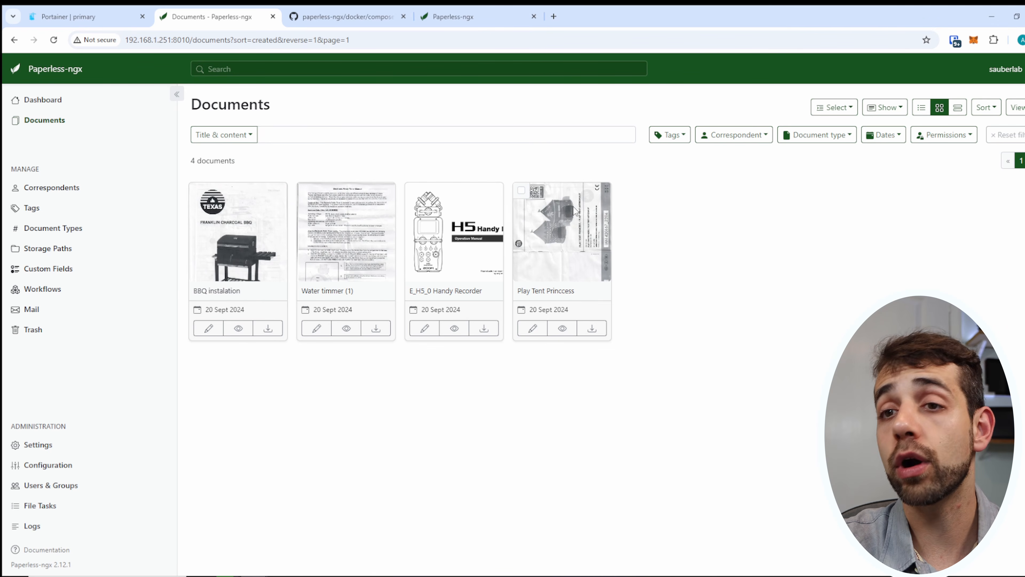
{"action": "double_click", "coordinate": [221, 253]}
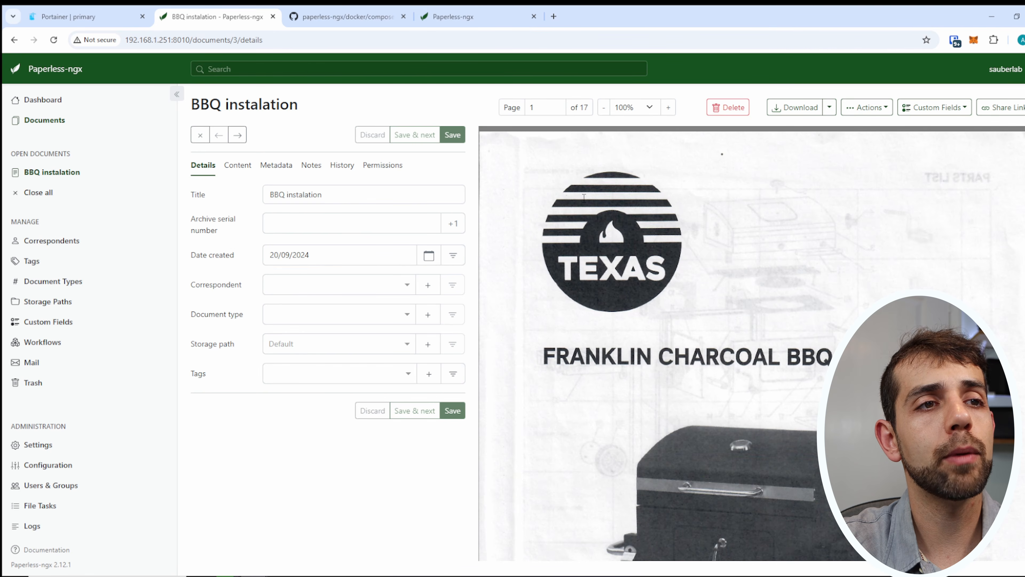
Copy 'Handle' from the BBQ manual's parts table and search all documents for it.
{"action": "scroll", "coordinate": [767, 311], "scroll_direction": "down", "scroll_amount": 3}
{"action": "scroll", "coordinate": [767, 311], "scroll_direction": "down", "scroll_amount": 10}
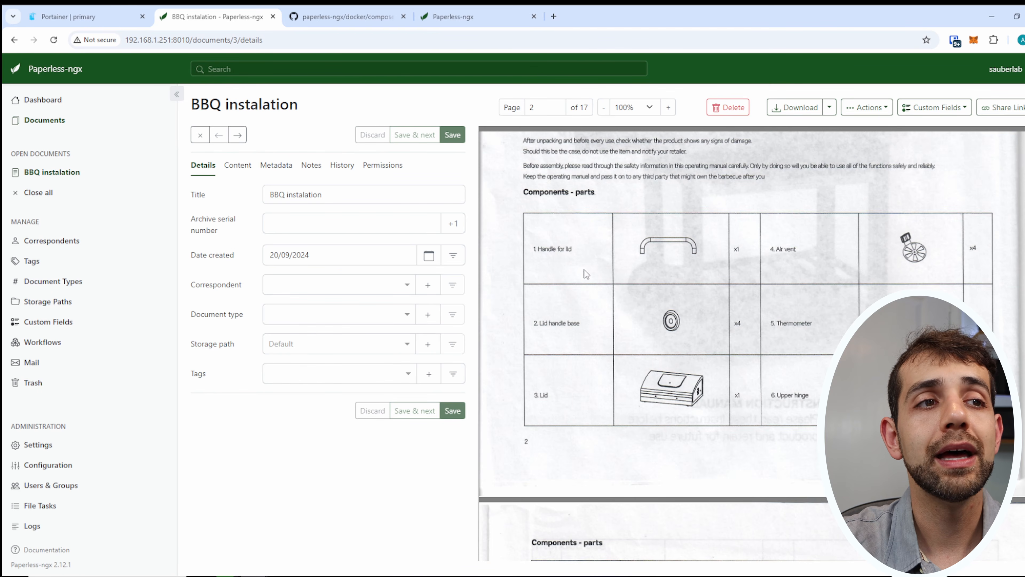
{"action": "left_click_drag", "start_coordinate": [588, 259], "coordinate": [538, 248]}
{"action": "left_click", "coordinate": [549, 247]}
{"action": "double_click", "coordinate": [549, 247]}
{"action": "key", "text": "ctrl+c"}
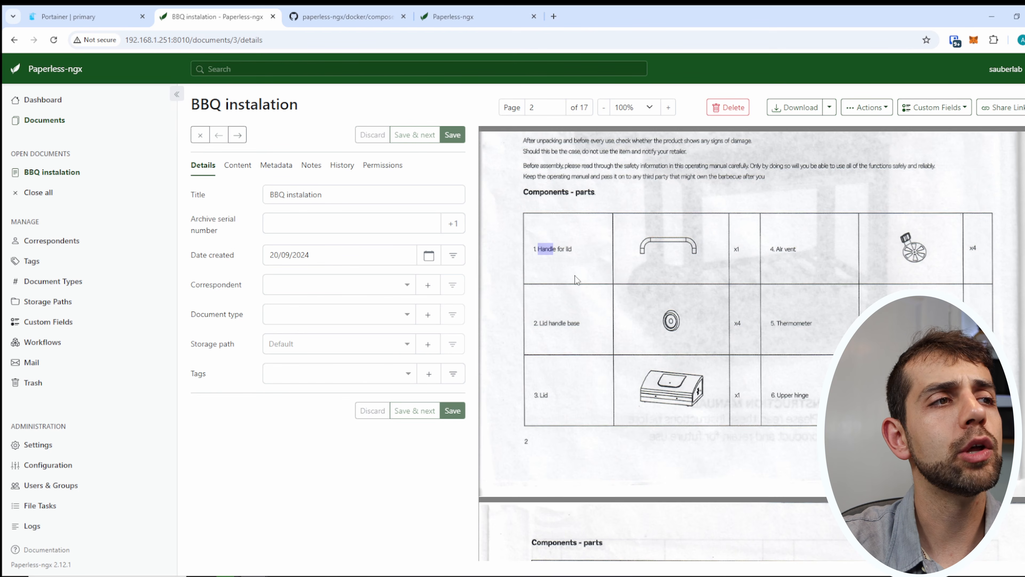
{"action": "left_click", "coordinate": [521, 71]}
{"action": "key", "text": "ctrl+v"}
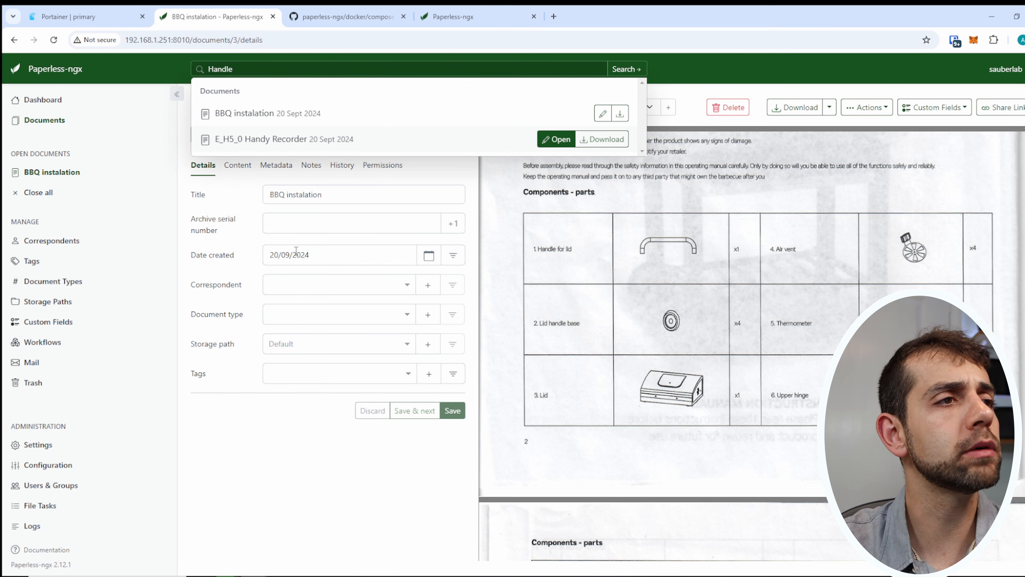
Dismiss the search results, then check the BBQ instalation title and correspondent options.
{"action": "left_click", "coordinate": [284, 198]}
{"action": "left_click_drag", "start_coordinate": [285, 196], "coordinate": [347, 201]}
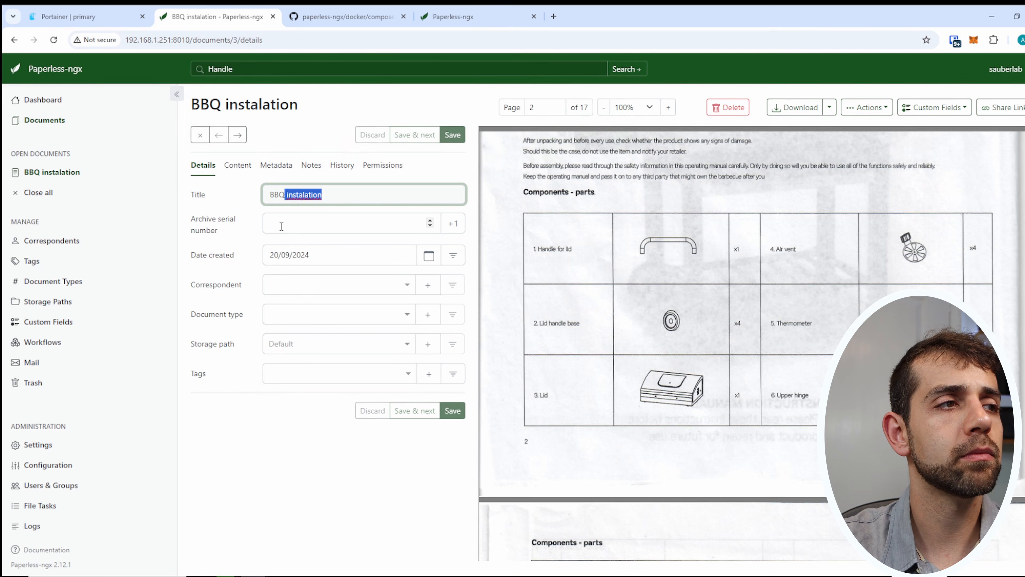
{"action": "key", "text": "Tab"}
{"action": "key", "text": "Tab"}
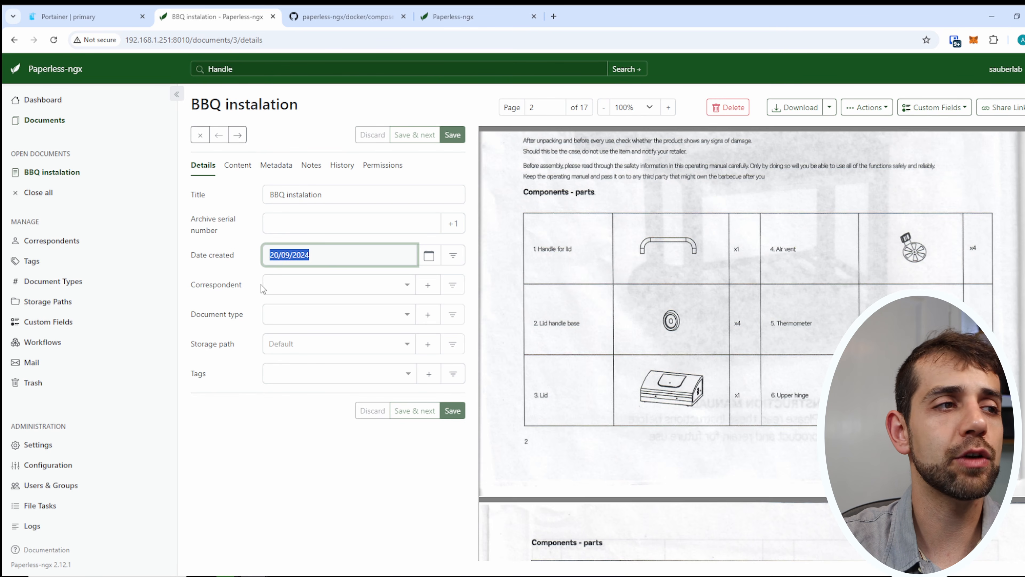
{"action": "left_click", "coordinate": [286, 289]}
{"action": "left_click", "coordinate": [221, 320]}
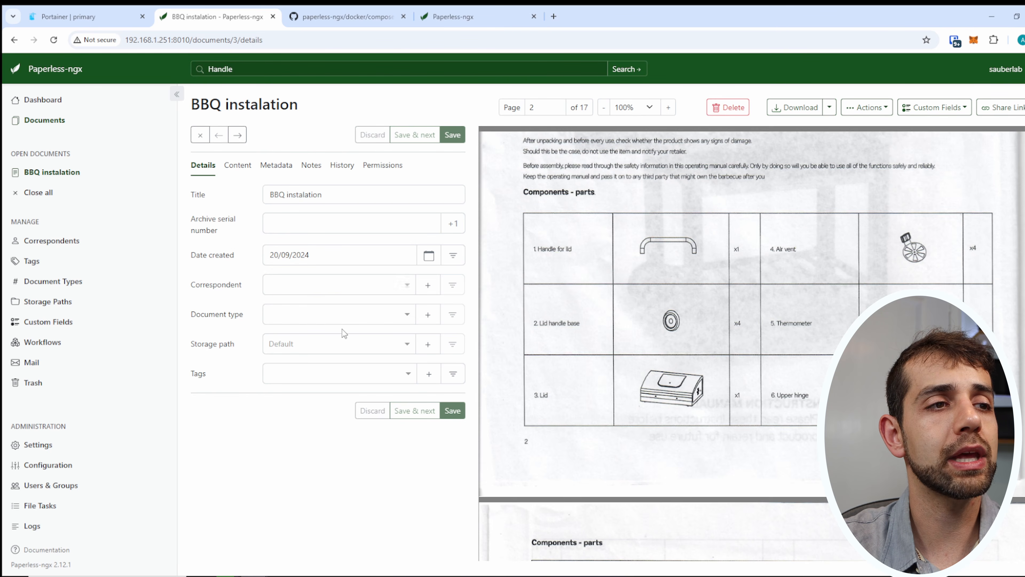
Inspect the new document type's matching algorithm options, cancel, and check the storage path list.
{"action": "left_click", "coordinate": [428, 314]}
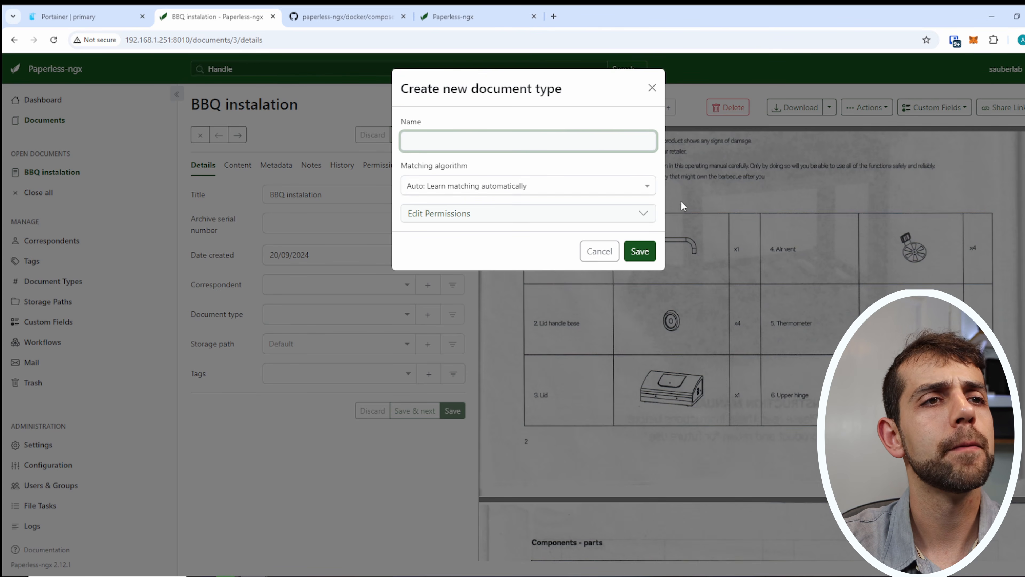
{"action": "left_click", "coordinate": [650, 189]}
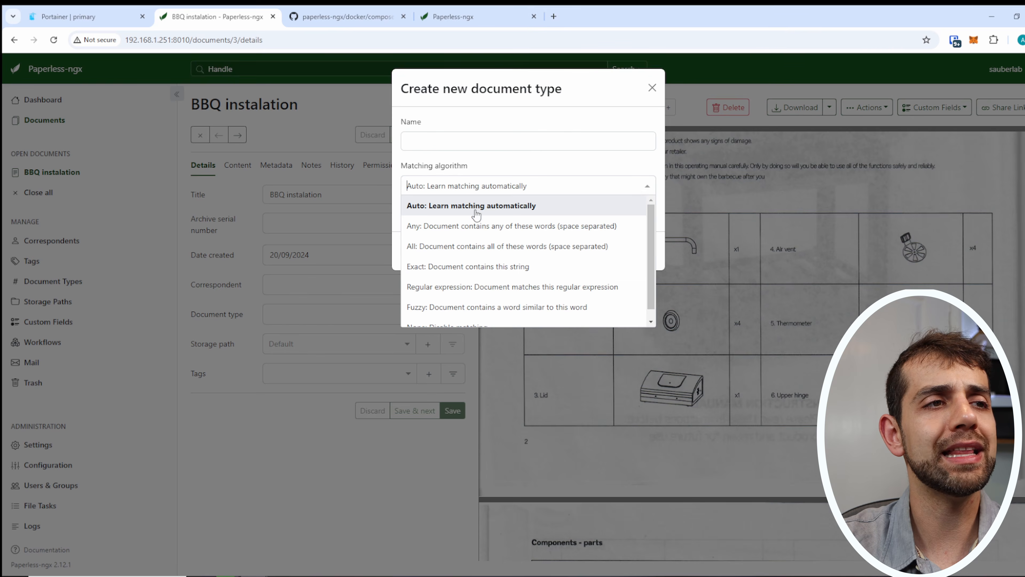
{"action": "left_click", "coordinate": [291, 237]}
{"action": "left_click", "coordinate": [583, 258]}
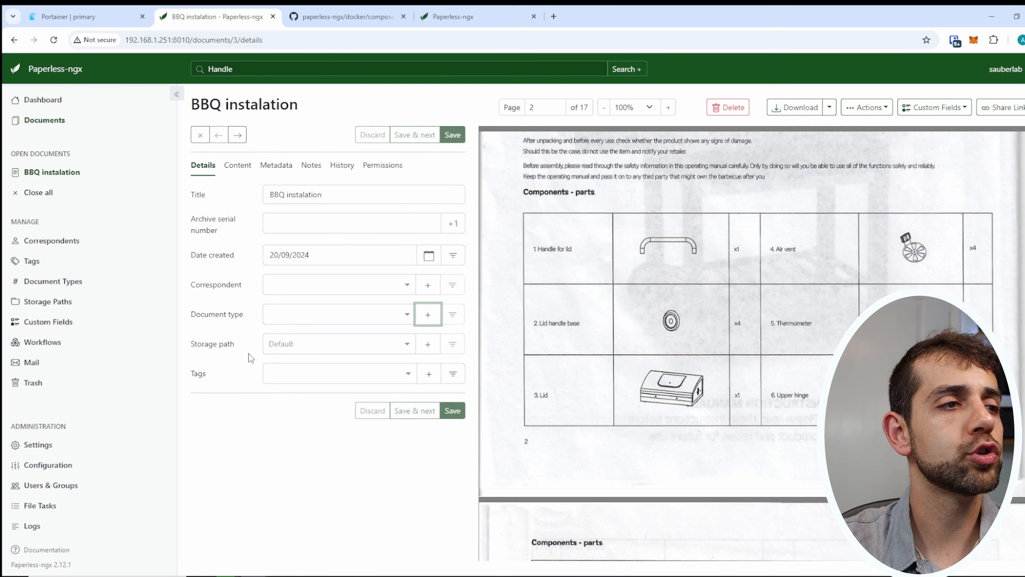
{"action": "left_click", "coordinate": [408, 344]}
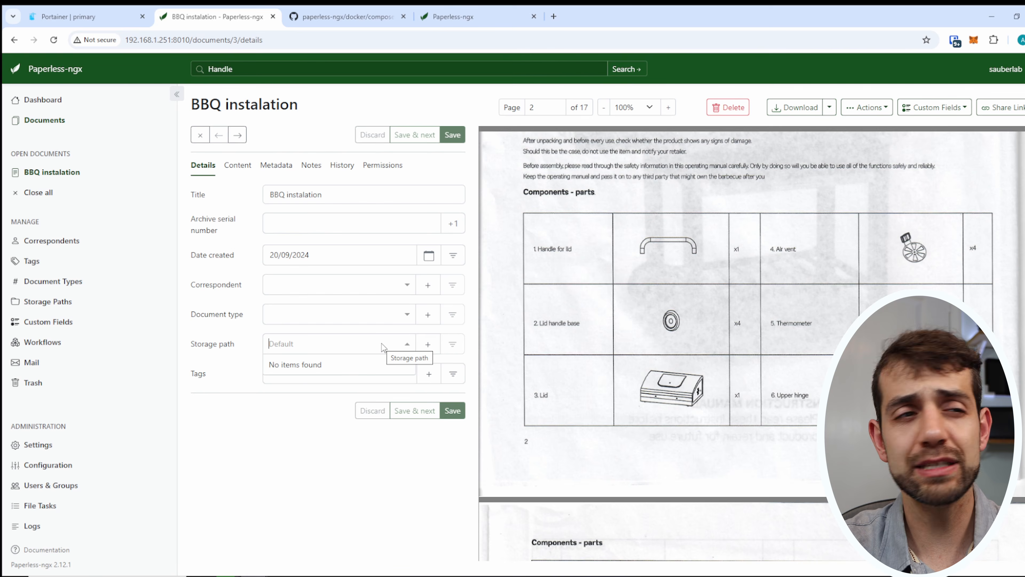
{"action": "left_click", "coordinate": [244, 441]}
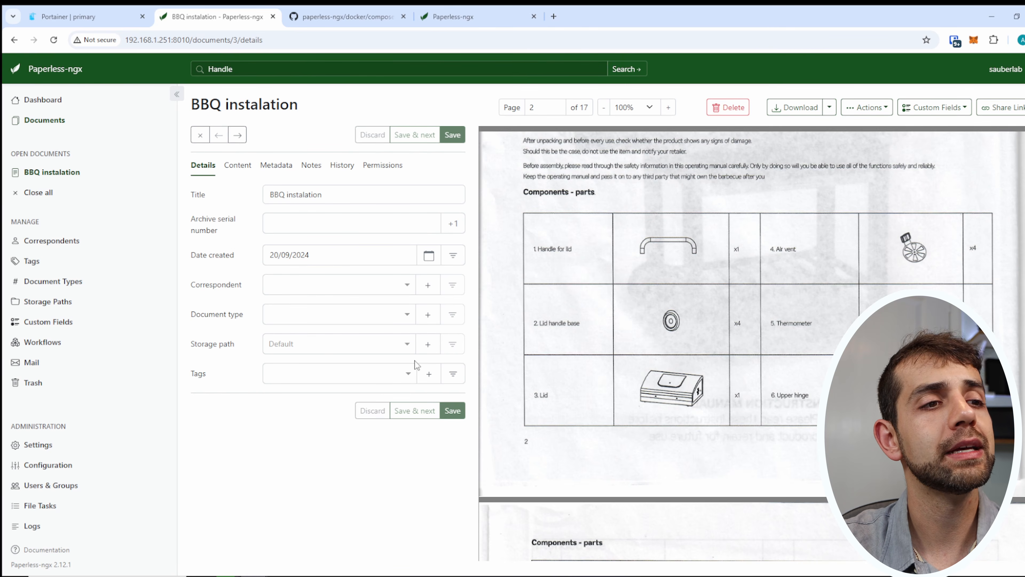
Read through the BBQ instalation document's OCR-extracted text in the Content tab.
{"action": "left_click", "coordinate": [242, 168]}
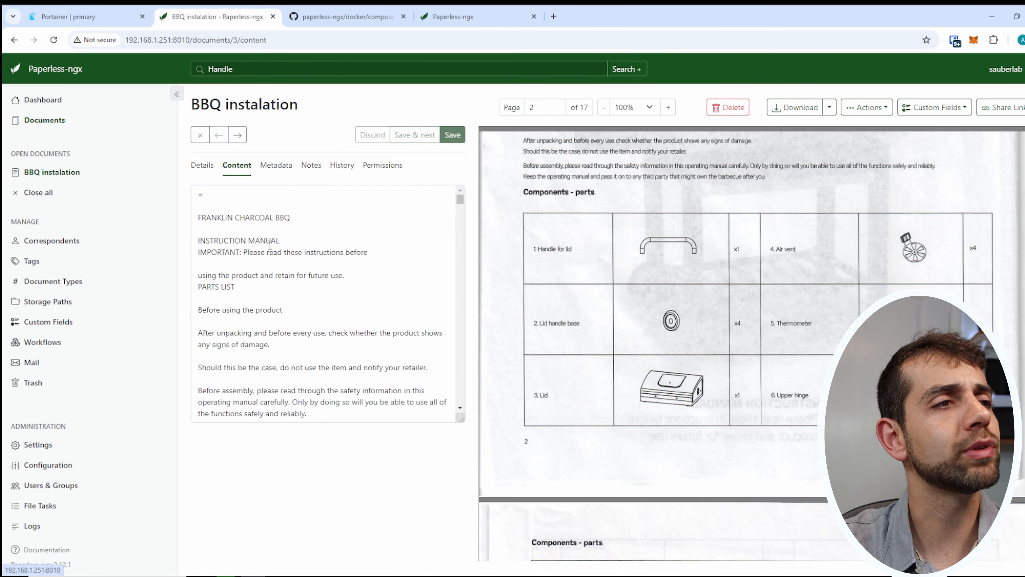
{"action": "scroll", "coordinate": [686, 323], "scroll_direction": "up", "scroll_amount": 10}
{"action": "left_click_drag", "start_coordinate": [832, 357], "coordinate": [787, 357]}
{"action": "scroll", "coordinate": [384, 288], "scroll_direction": "down", "scroll_amount": 10}
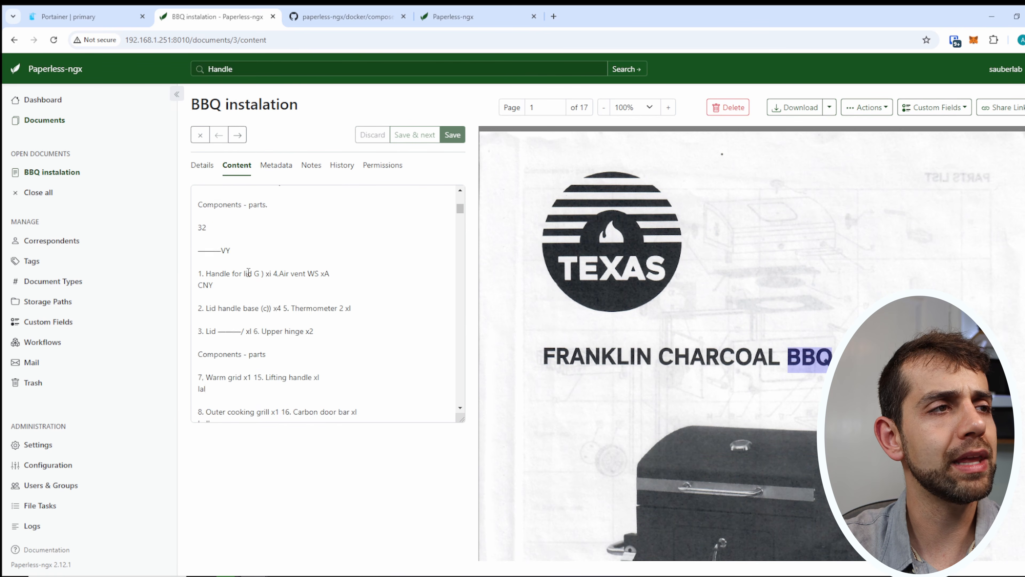
{"action": "left_click_drag", "start_coordinate": [331, 294], "coordinate": [494, 379]}
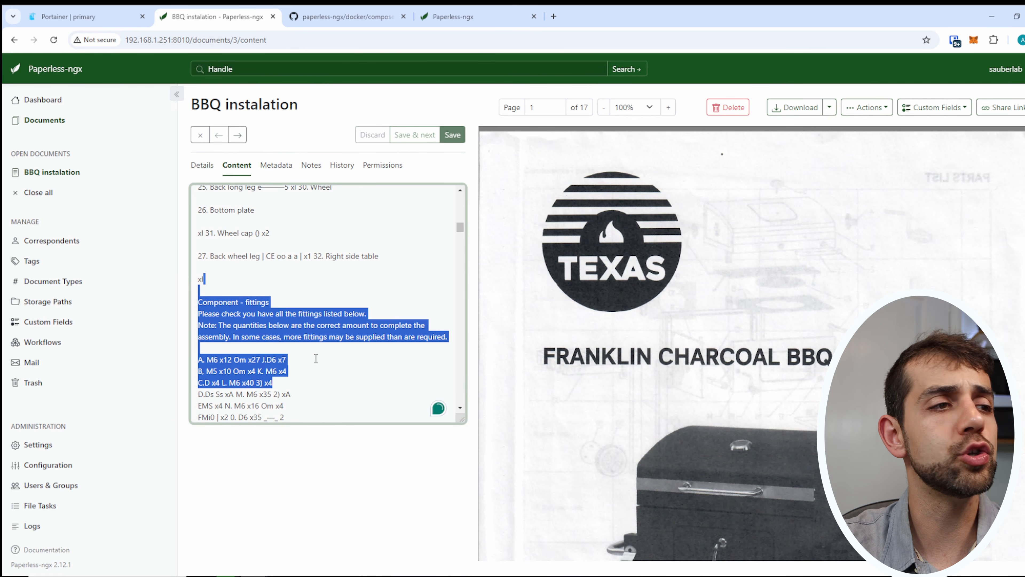
{"action": "scroll", "coordinate": [316, 357], "scroll_direction": "down", "scroll_amount": 5}
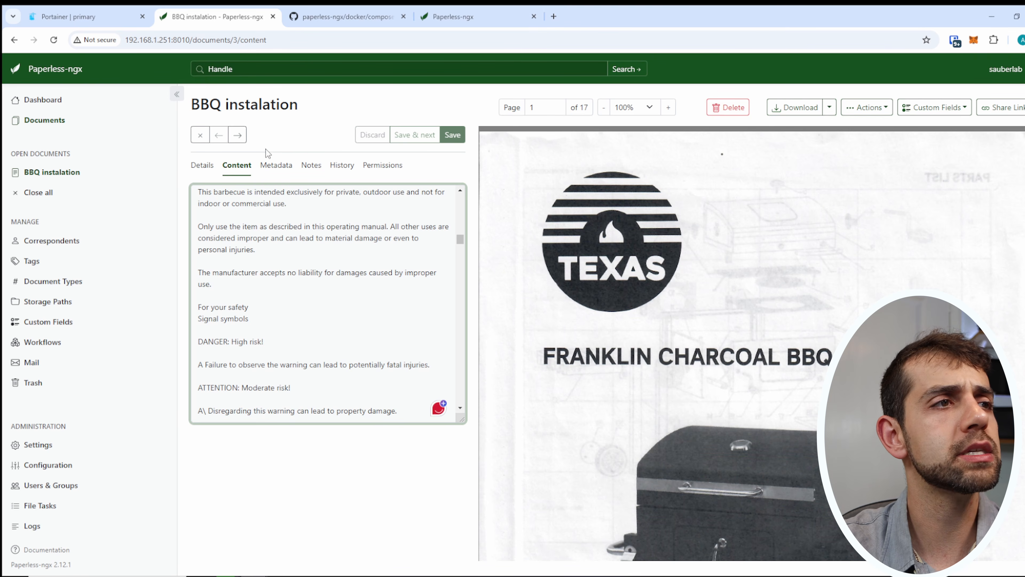
Check the file size and MD5 metadata, notes, history and permissions, then return to the dashboard.
{"action": "left_click", "coordinate": [275, 165]}
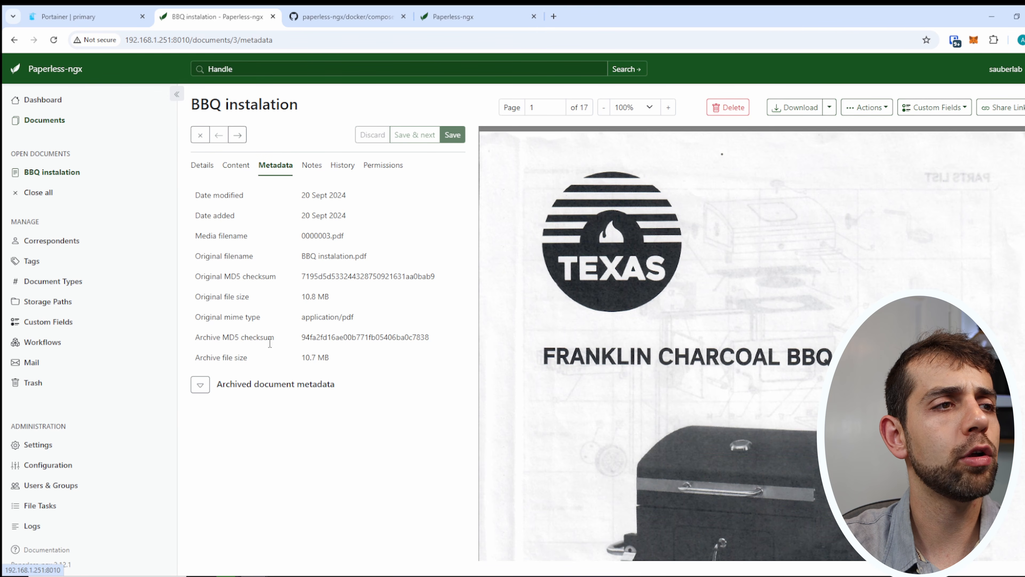
{"action": "left_click_drag", "start_coordinate": [299, 297], "coordinate": [359, 300]}
{"action": "left_click_drag", "start_coordinate": [303, 337], "coordinate": [406, 339]}
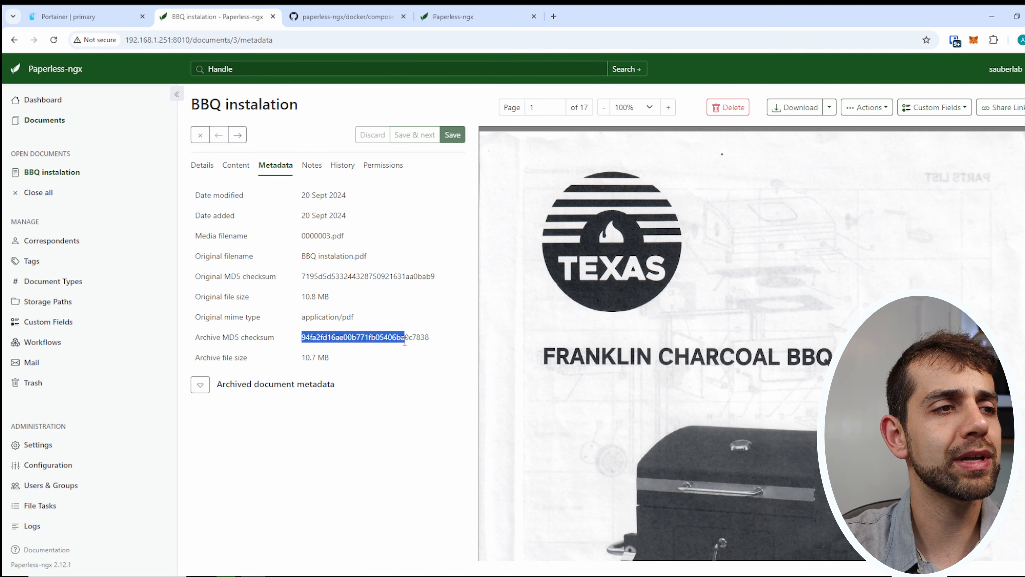
{"action": "left_click", "coordinate": [323, 169]}
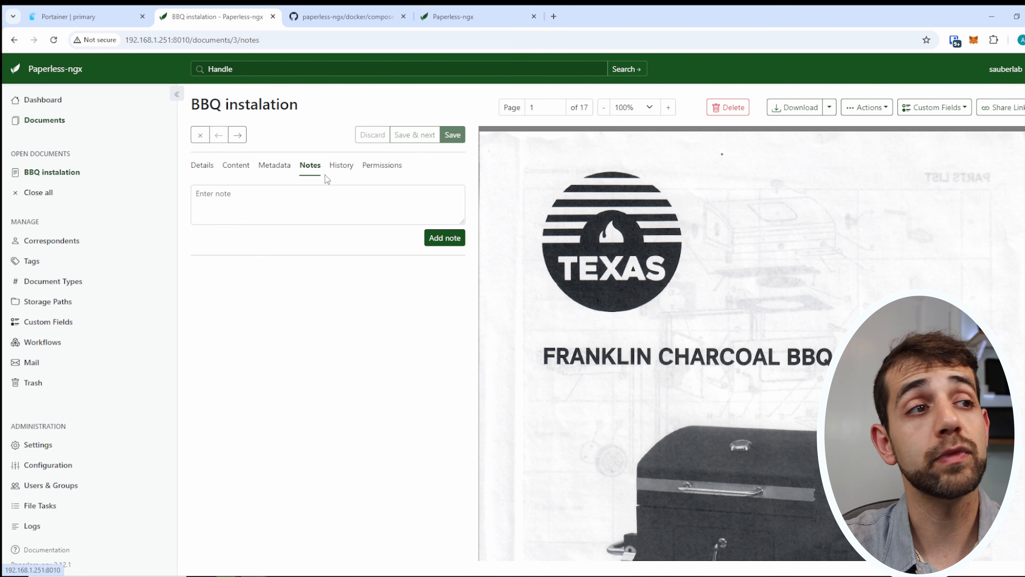
{"action": "left_click", "coordinate": [344, 173]}
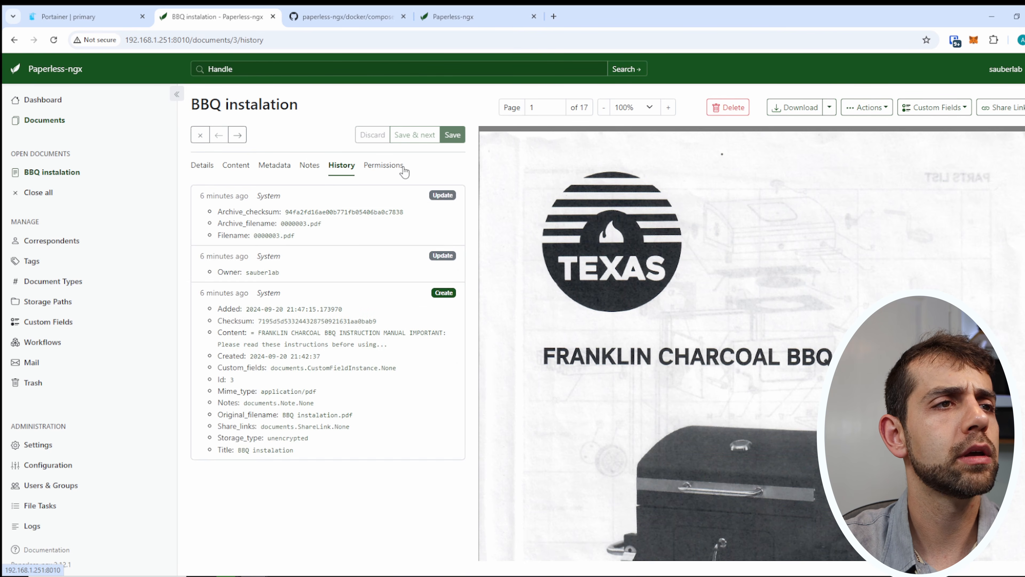
{"action": "left_click", "coordinate": [389, 169]}
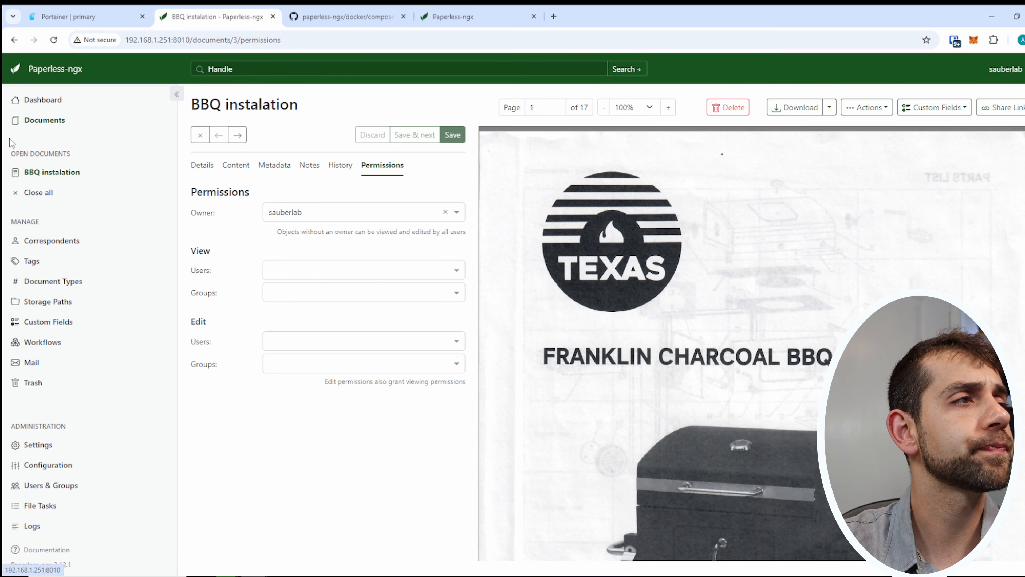
{"action": "left_click", "coordinate": [43, 99]}
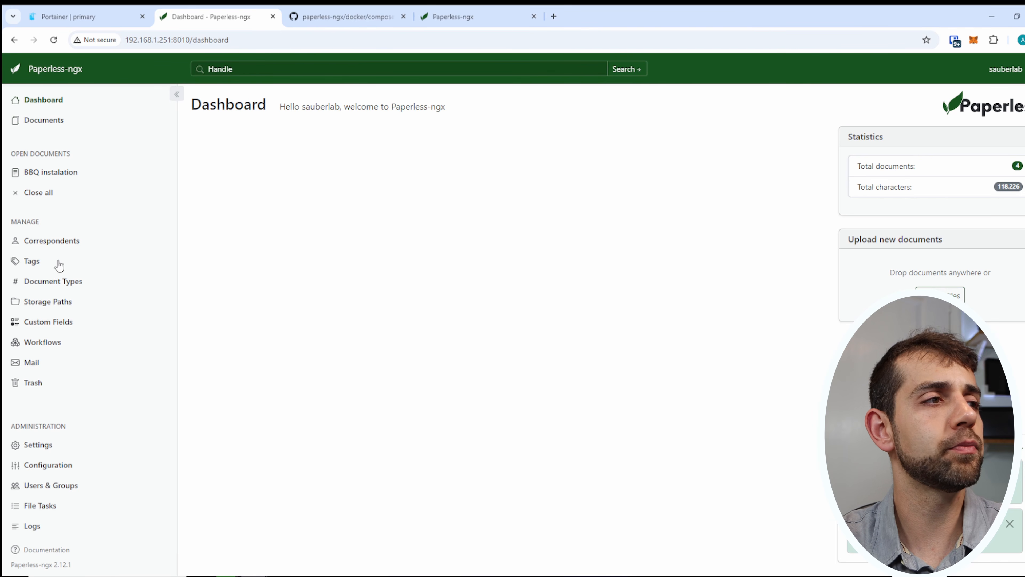
Run the 'Handle' search and preview the H5 Handy Recorder manual PDF.
{"action": "left_click", "coordinate": [251, 67]}
{"action": "key", "text": "Return"}
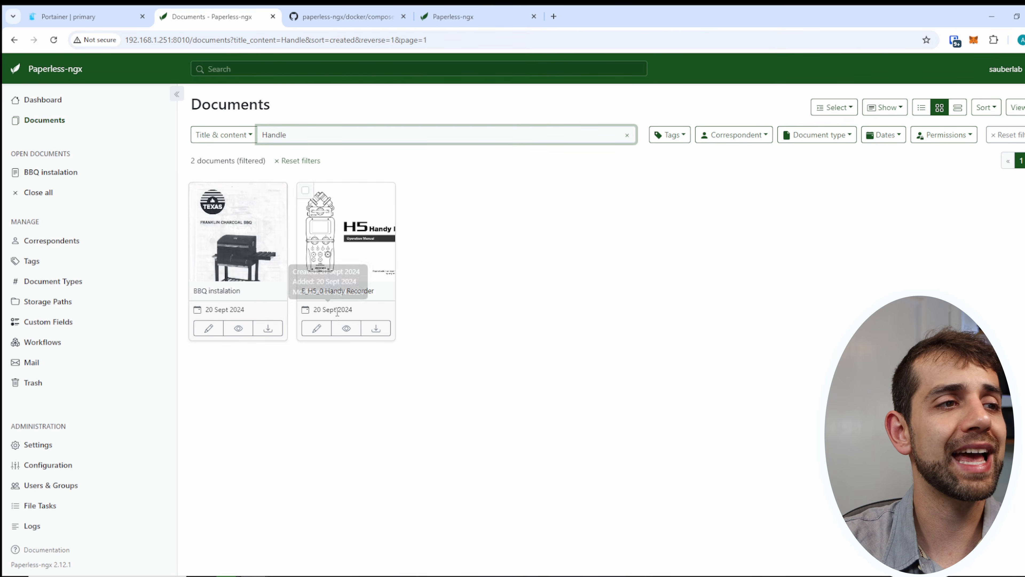
{"action": "left_click", "coordinate": [346, 327]}
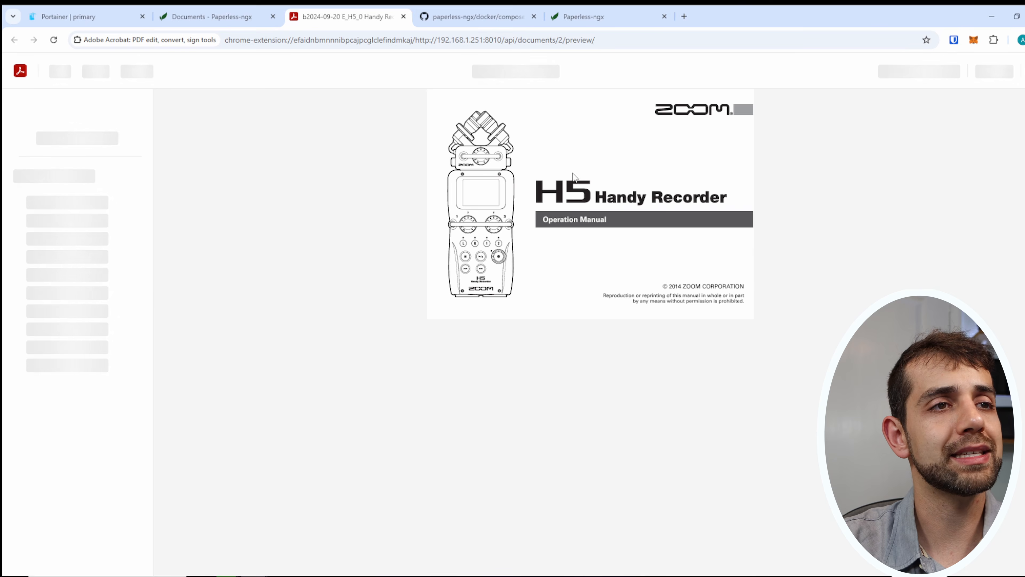
{"action": "left_click", "coordinate": [403, 16]}
Open the E_H5_0 Handy Recorder document's details, then go to Correspondents.
{"action": "double_click", "coordinate": [332, 230]}
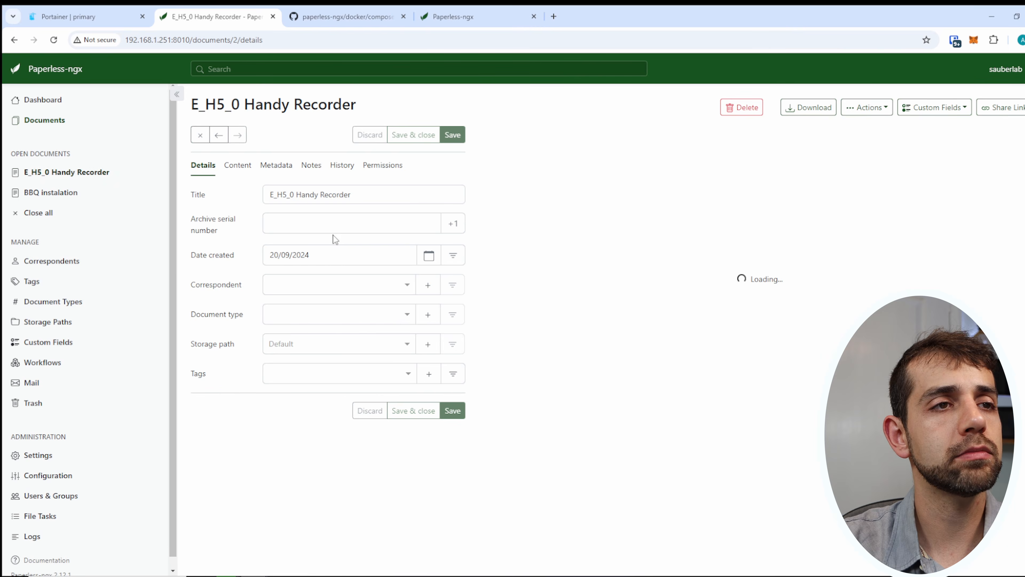
{"action": "scroll", "coordinate": [649, 344], "scroll_direction": "down", "scroll_amount": 10}
{"action": "scroll", "coordinate": [606, 378], "scroll_direction": "down", "scroll_amount": 4}
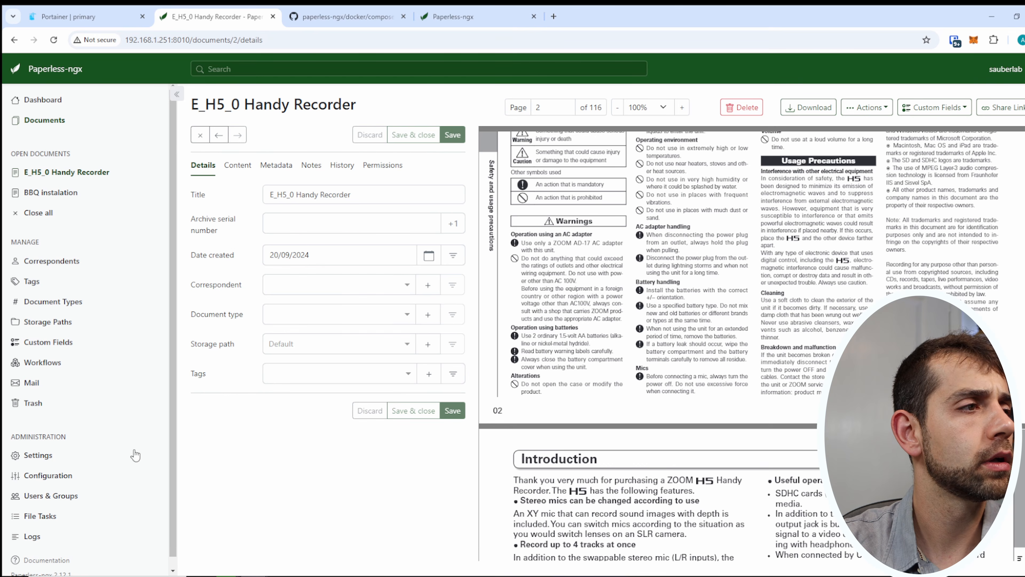
{"action": "left_click", "coordinate": [49, 268]}
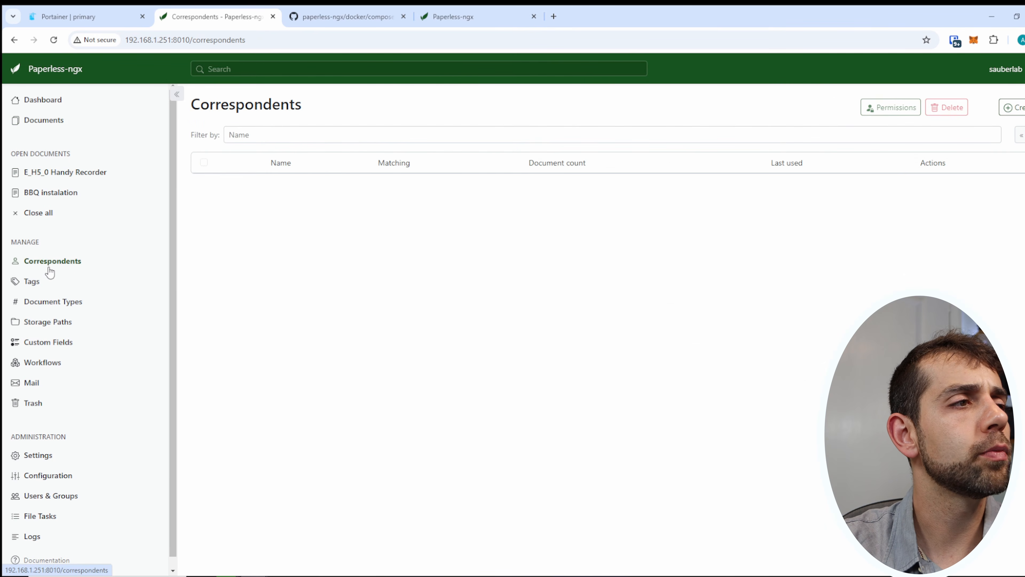
Visit the Tags, Document Types, Storage Paths, Custom Fields, Workflows and Mail pages, then switch to Portainer.
{"action": "left_click", "coordinate": [35, 288]}
{"action": "left_click", "coordinate": [44, 305]}
{"action": "left_click", "coordinate": [47, 325]}
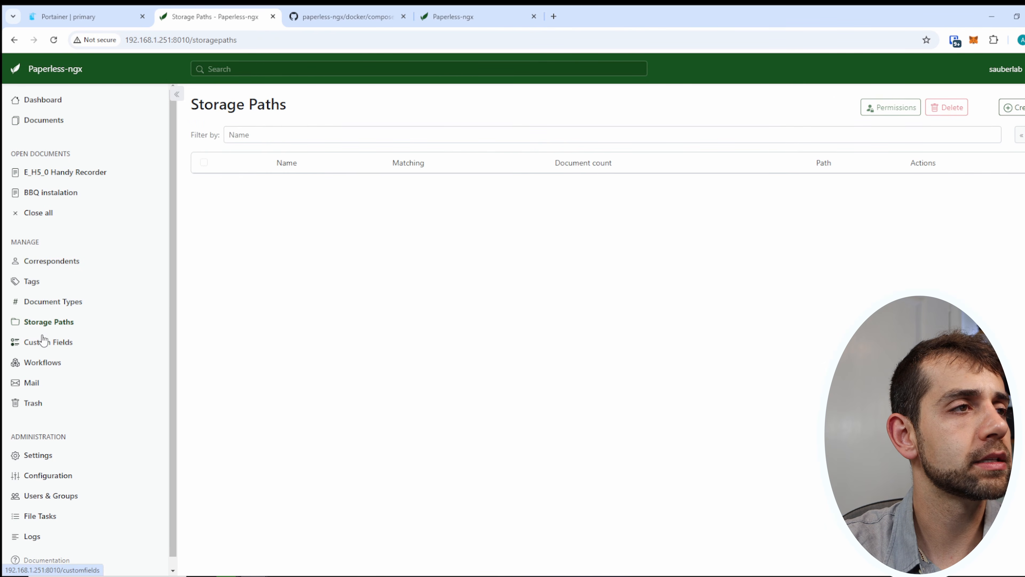
{"action": "left_click", "coordinate": [40, 344]}
{"action": "left_click", "coordinate": [38, 364]}
{"action": "left_click", "coordinate": [36, 387]}
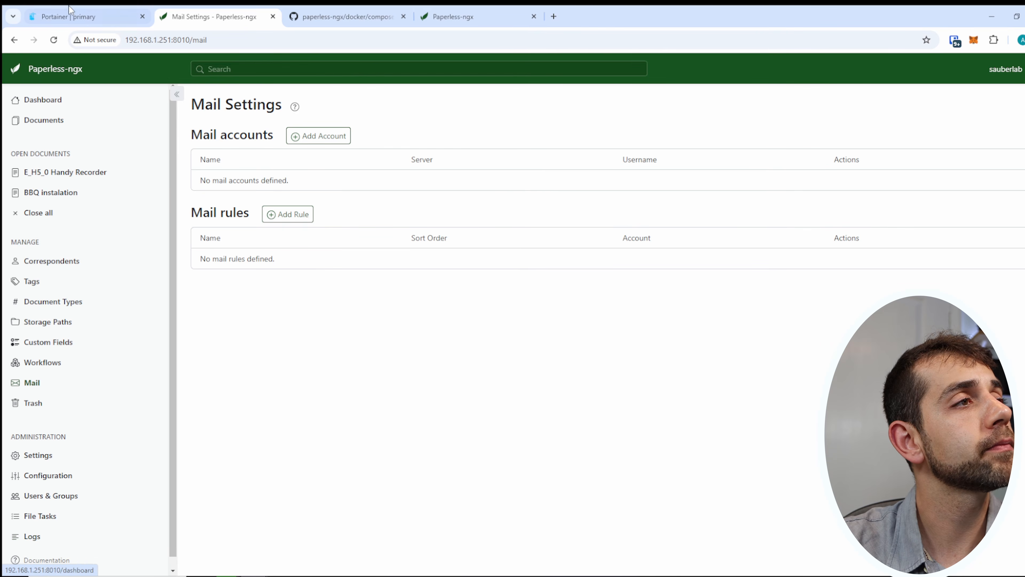
{"action": "left_click", "coordinate": [81, 16]}
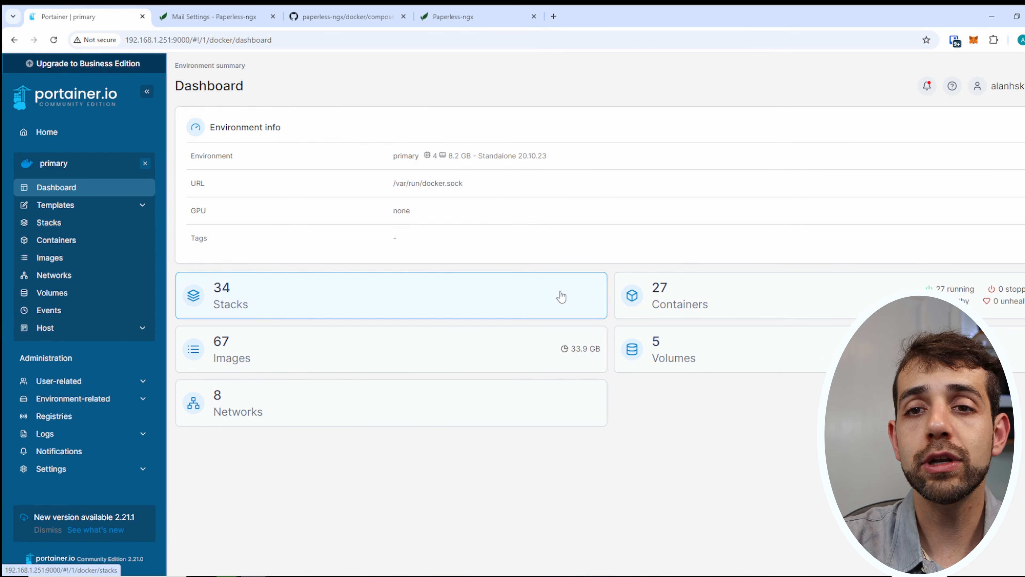
Start a new Portainer stack named 'library', then switch to the Paperless-ngx docs tab.
{"action": "left_click", "coordinate": [223, 301]}
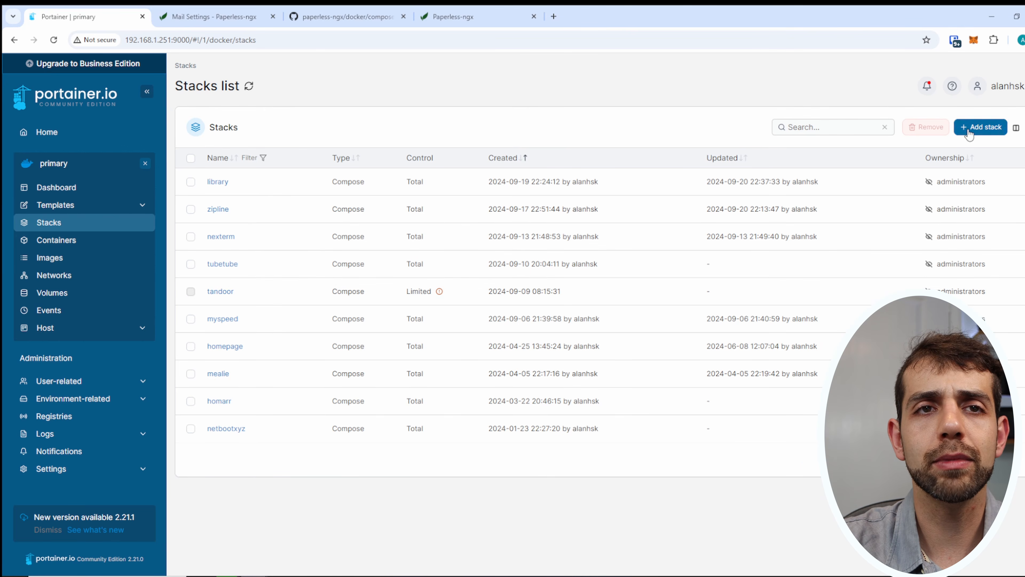
{"action": "left_click", "coordinate": [981, 126]}
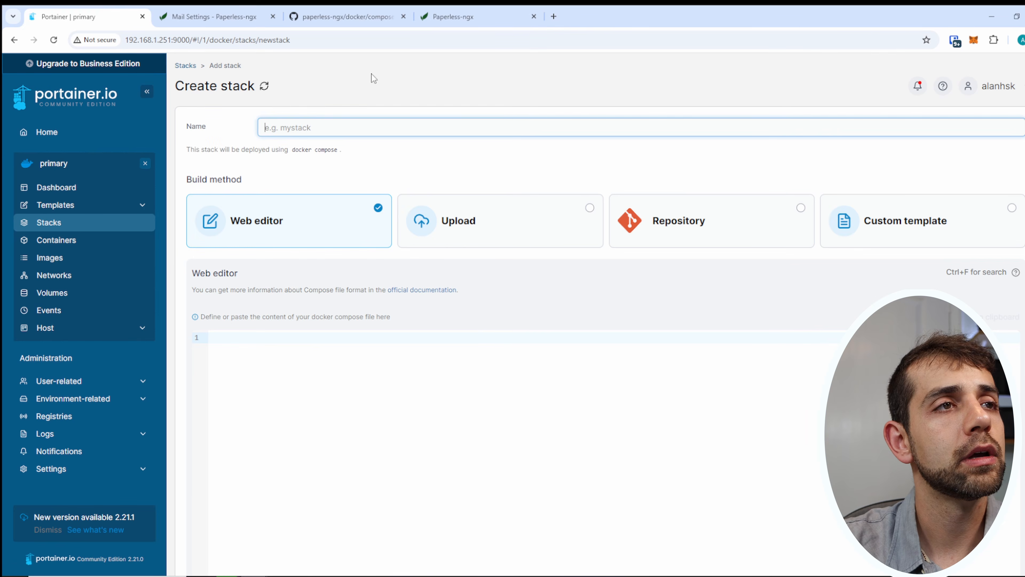
{"action": "type", "text": "library"}
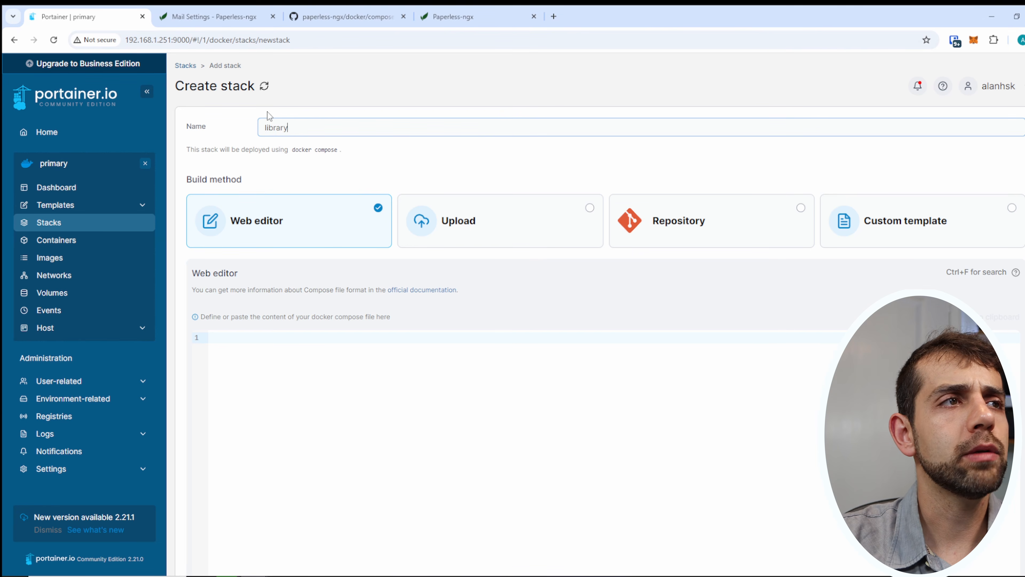
{"action": "left_click", "coordinate": [465, 17]}
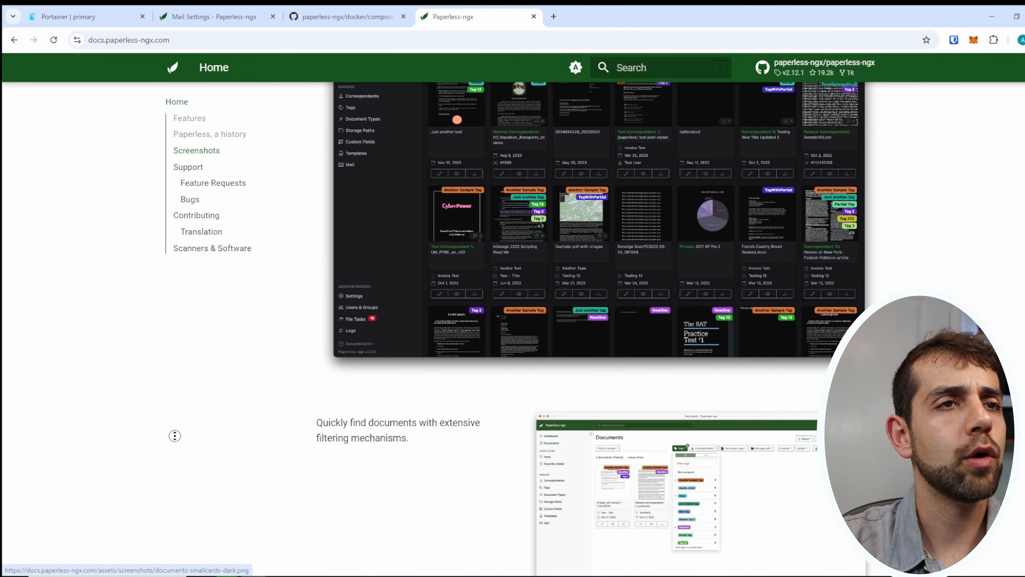
On GitHub, open docker/compose/docker-compose.portainer.yml in the paperless-ngx repository.
{"action": "scroll", "coordinate": [167, 435], "scroll_direction": "up", "scroll_amount": 15}
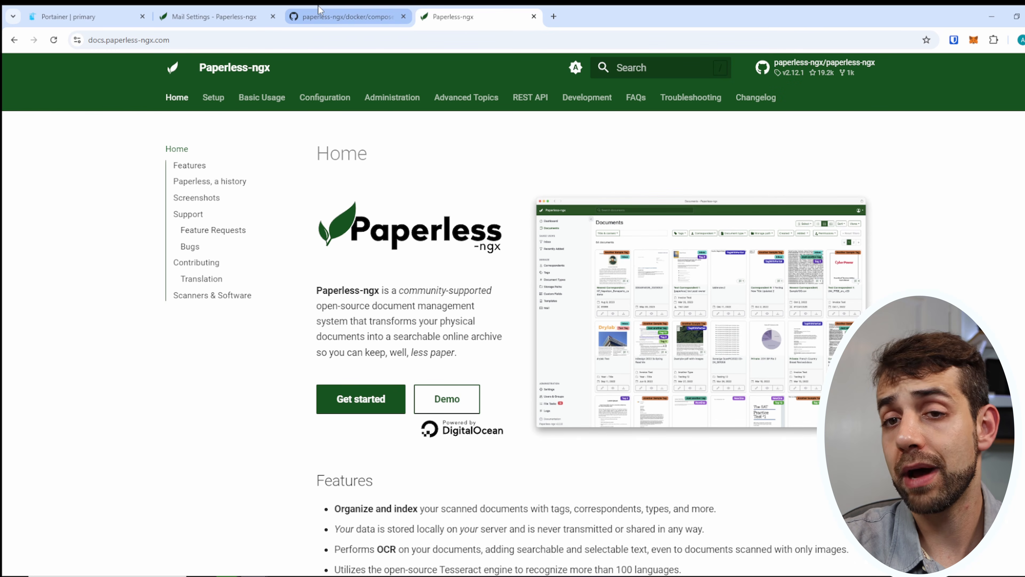
{"action": "left_click", "coordinate": [321, 14]}
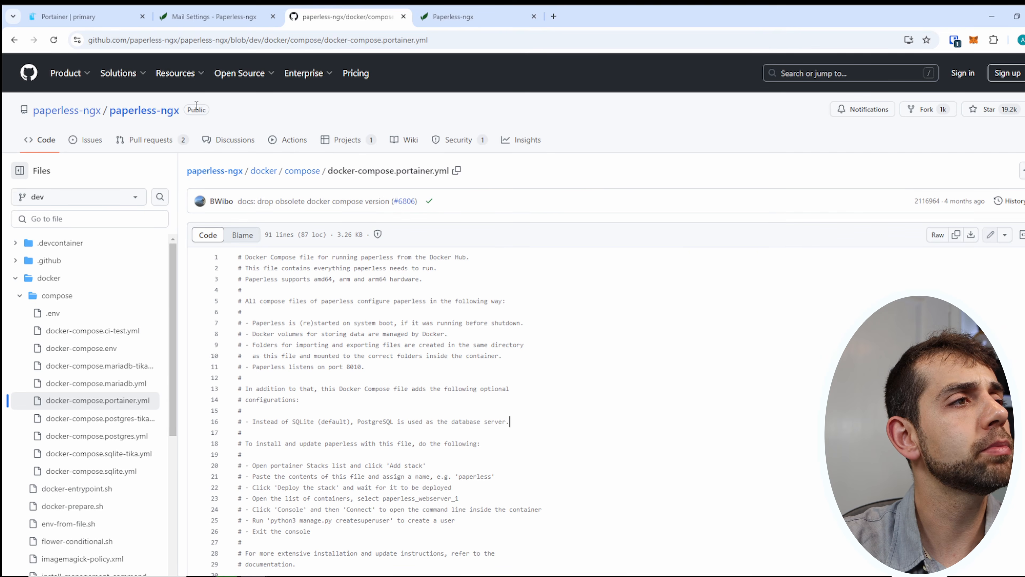
{"action": "left_click", "coordinate": [145, 111]}
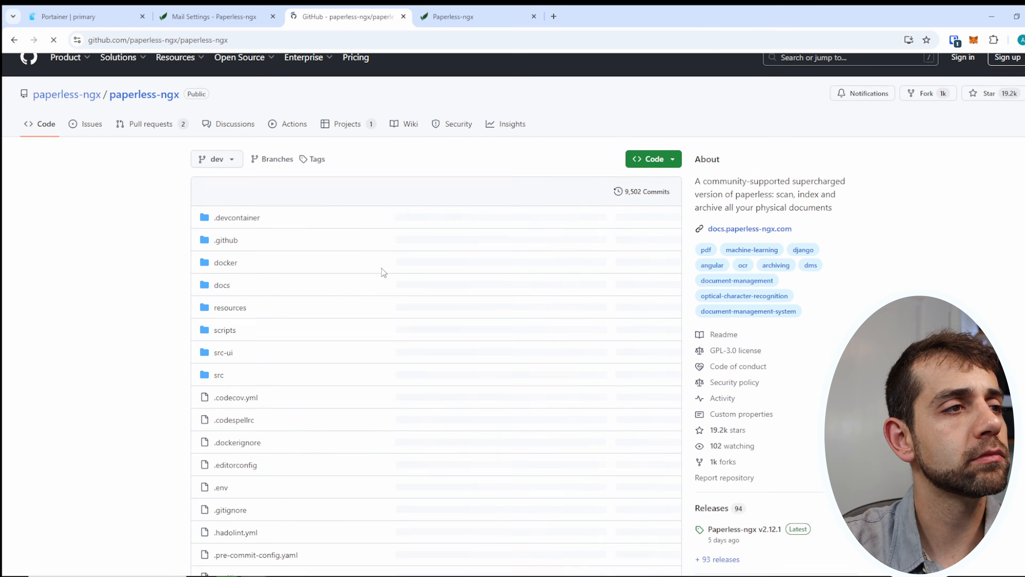
{"action": "scroll", "coordinate": [383, 272], "scroll_direction": "down", "scroll_amount": 20}
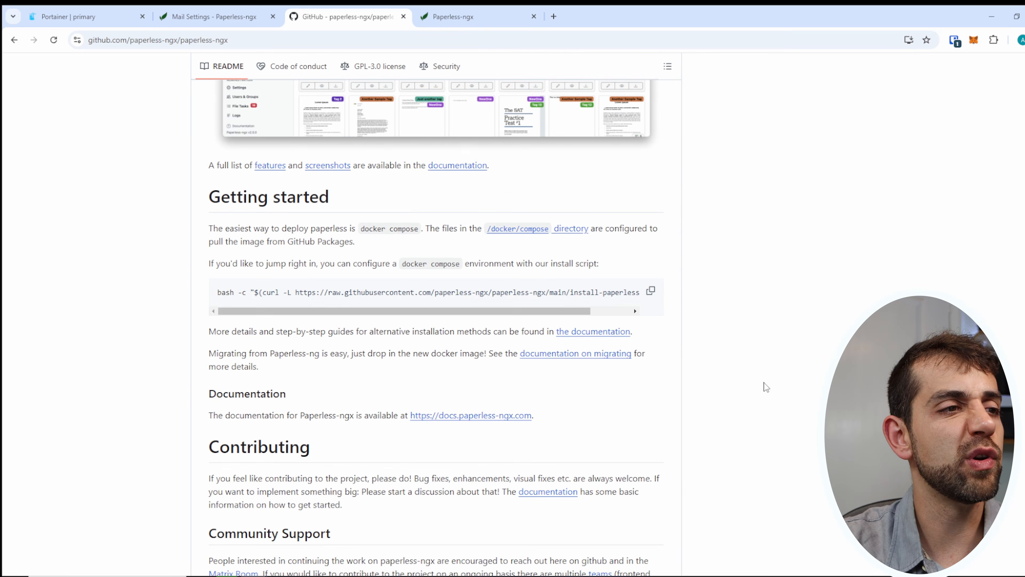
{"action": "scroll", "coordinate": [609, 419], "scroll_direction": "down", "scroll_amount": 8}
{"action": "scroll", "coordinate": [611, 226], "scroll_direction": "up", "scroll_amount": 20}
{"action": "scroll", "coordinate": [492, 353], "scroll_direction": "down", "scroll_amount": 3}
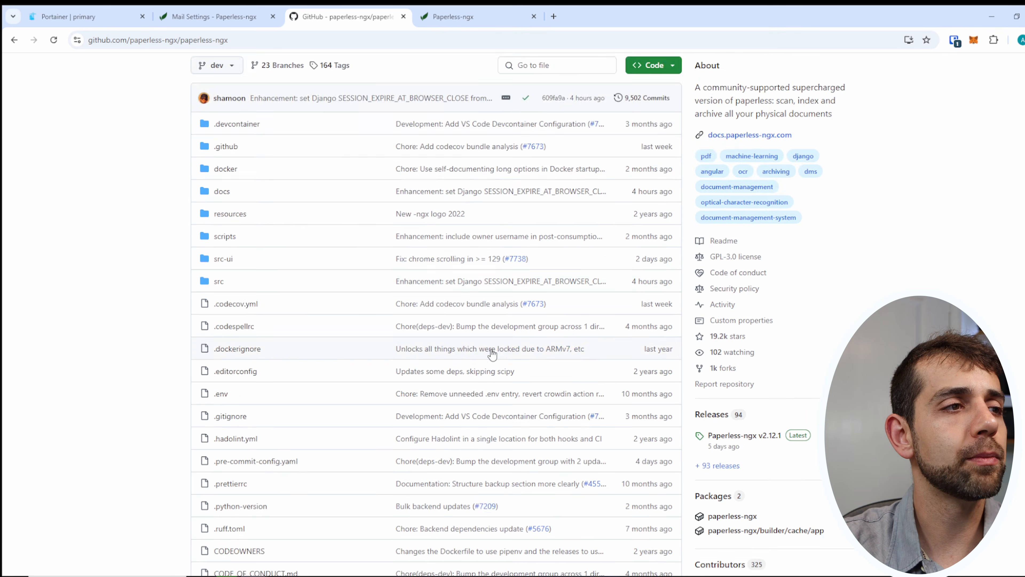
{"action": "scroll", "coordinate": [238, 170], "scroll_direction": "down", "scroll_amount": 1}
{"action": "scroll", "coordinate": [228, 158], "scroll_direction": "up", "scroll_amount": 1}
{"action": "left_click", "coordinate": [229, 170]}
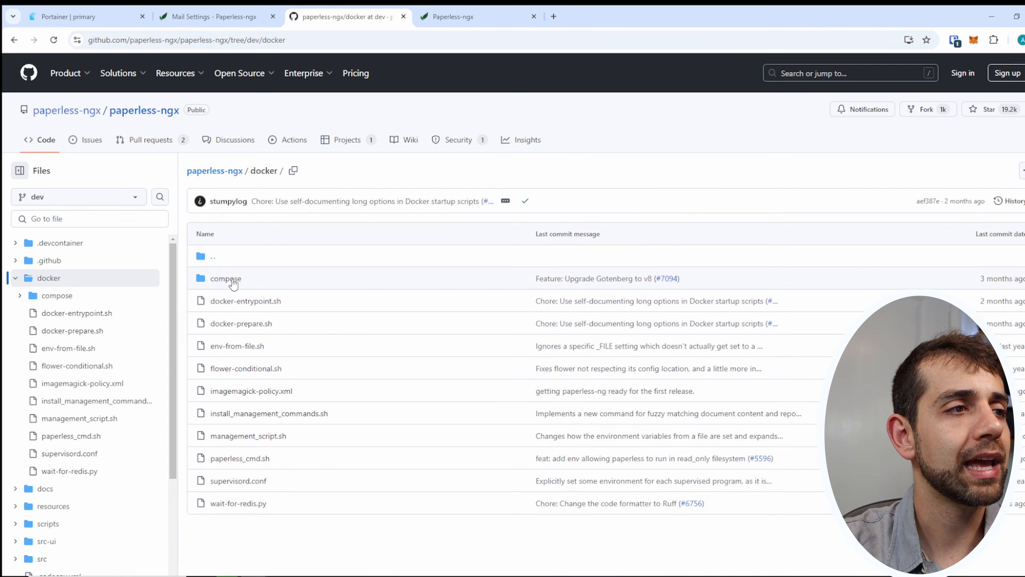
{"action": "left_click", "coordinate": [232, 280]}
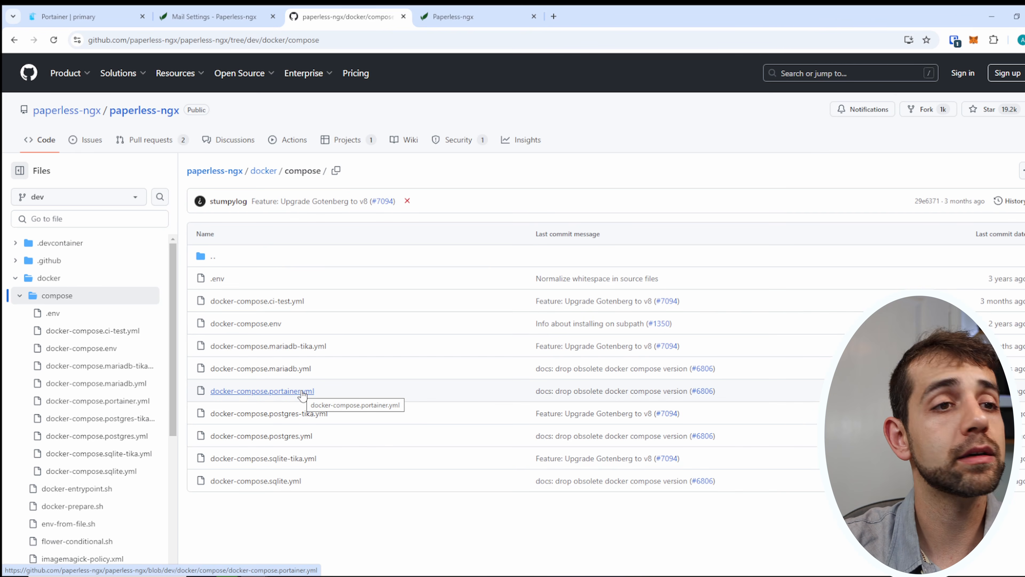
{"action": "left_click", "coordinate": [302, 391]}
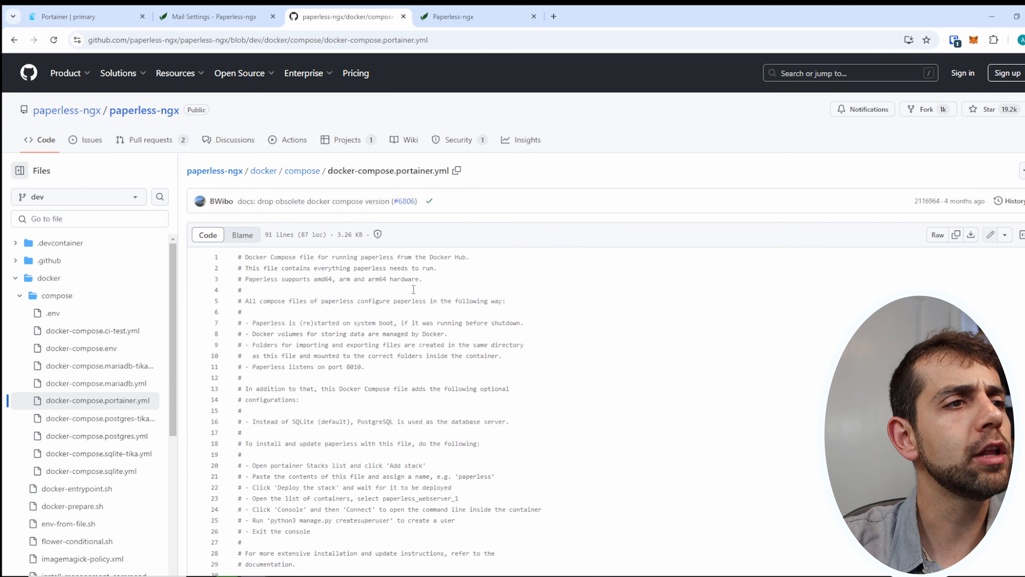
Copy the whole compose file and paste it into the library stack's web editor.
{"action": "scroll", "coordinate": [325, 460], "scroll_direction": "down", "scroll_amount": 15}
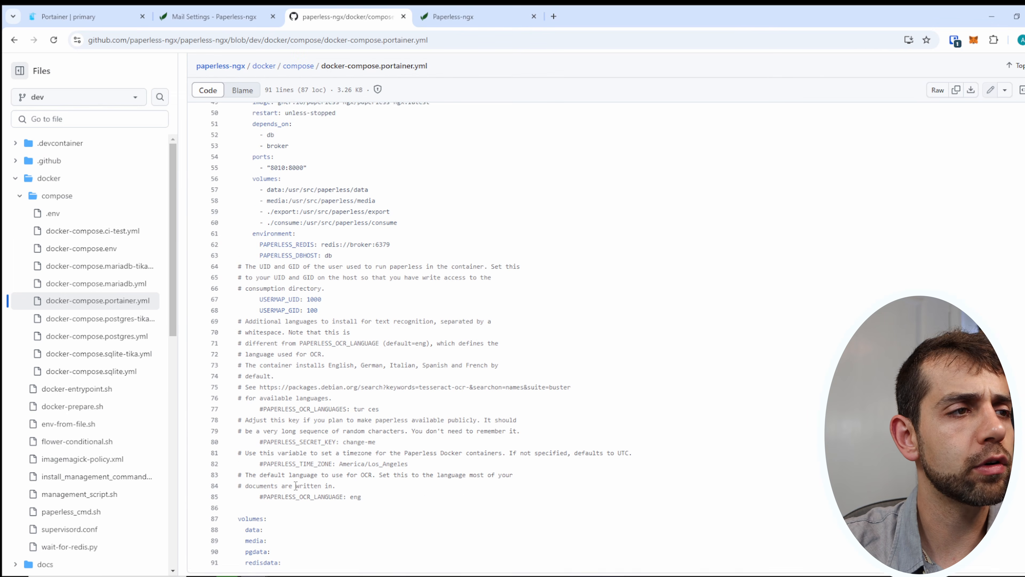
{"action": "key", "text": "ctrl+a"}
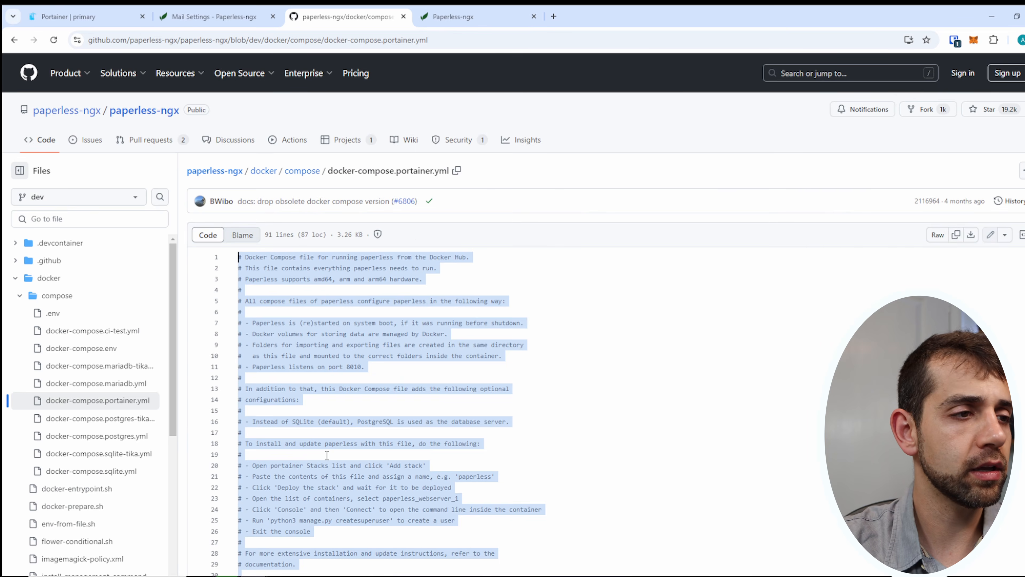
{"action": "key", "text": "ctrl+c"}
{"action": "left_click", "coordinate": [120, 11]}
{"action": "left_click", "coordinate": [355, 343]}
{"action": "key", "text": "ctrl+v"}
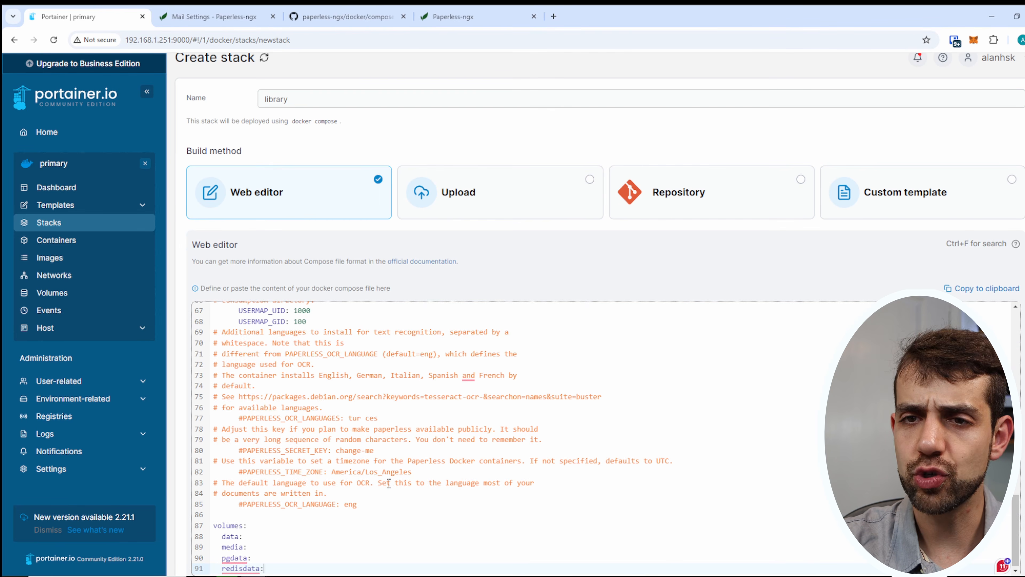
{"action": "scroll", "coordinate": [389, 483], "scroll_direction": "up", "scroll_amount": 15}
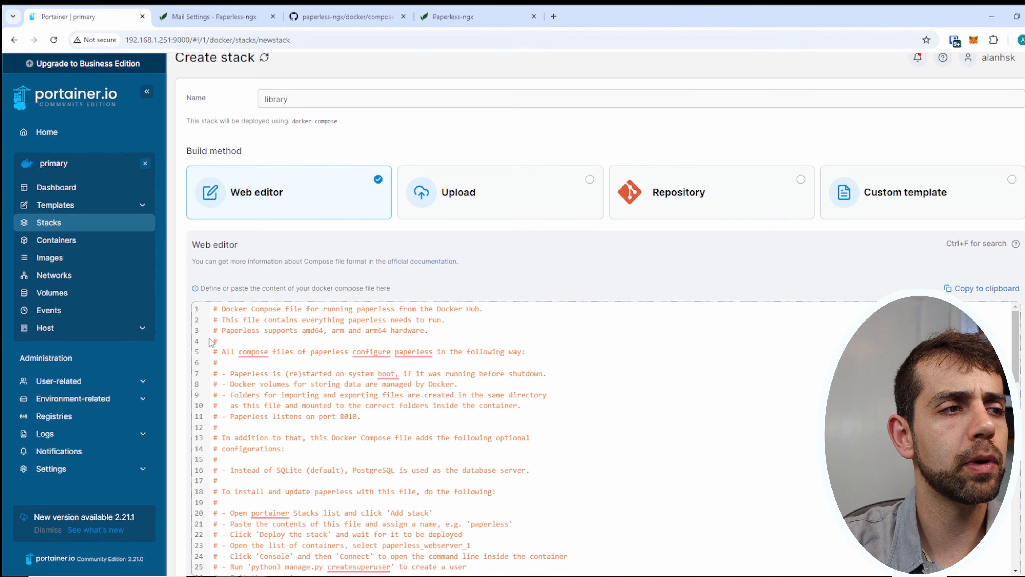
{"action": "scroll", "coordinate": [227, 403], "scroll_direction": "down", "scroll_amount": 3}
{"action": "left_click_drag", "start_coordinate": [227, 403], "coordinate": [529, 466]}
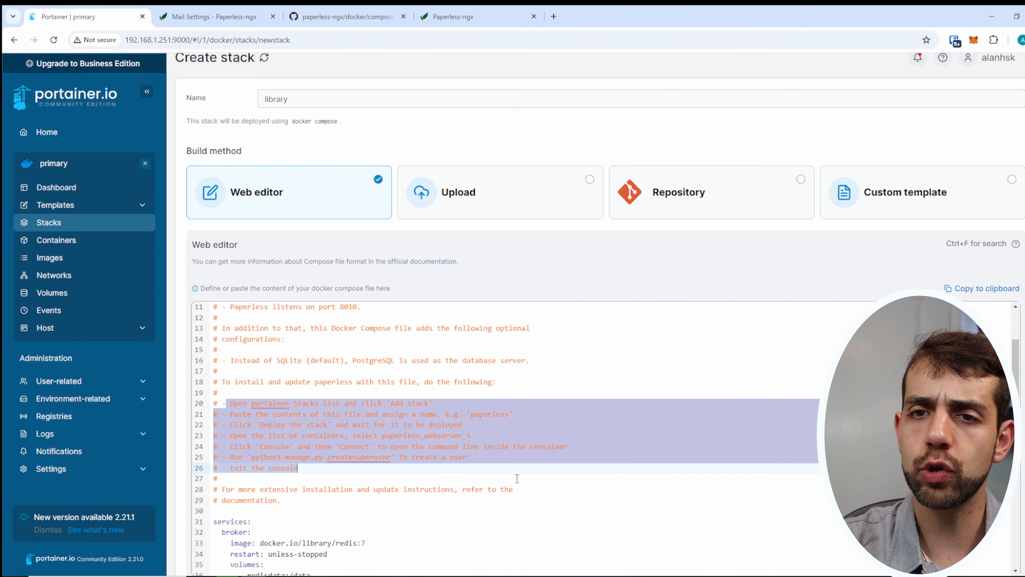
{"action": "left_click", "coordinate": [388, 424]}
{"action": "left_click_drag", "start_coordinate": [268, 404], "coordinate": [363, 391]}
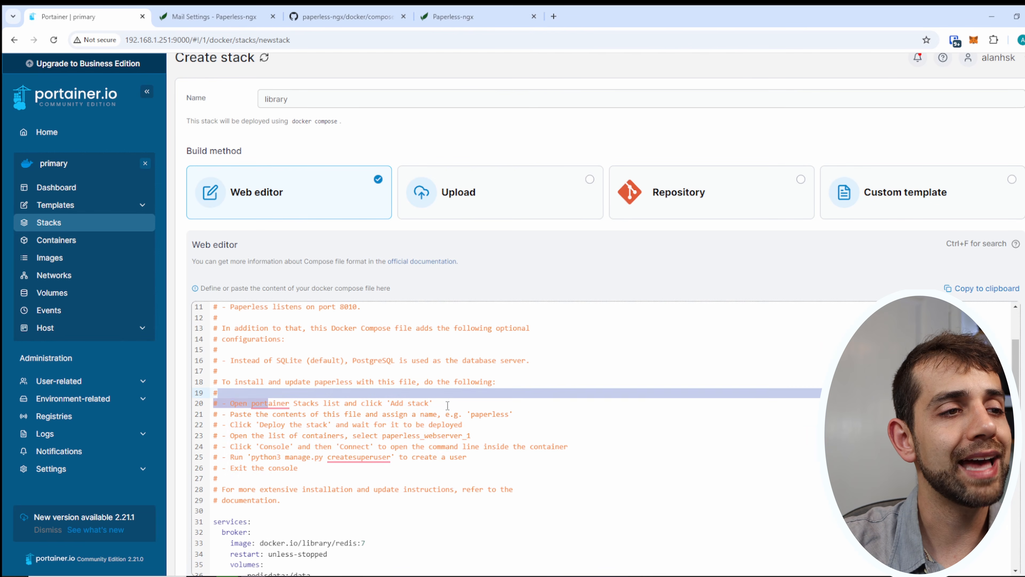
{"action": "left_click_drag", "start_coordinate": [474, 412], "coordinate": [497, 411]}
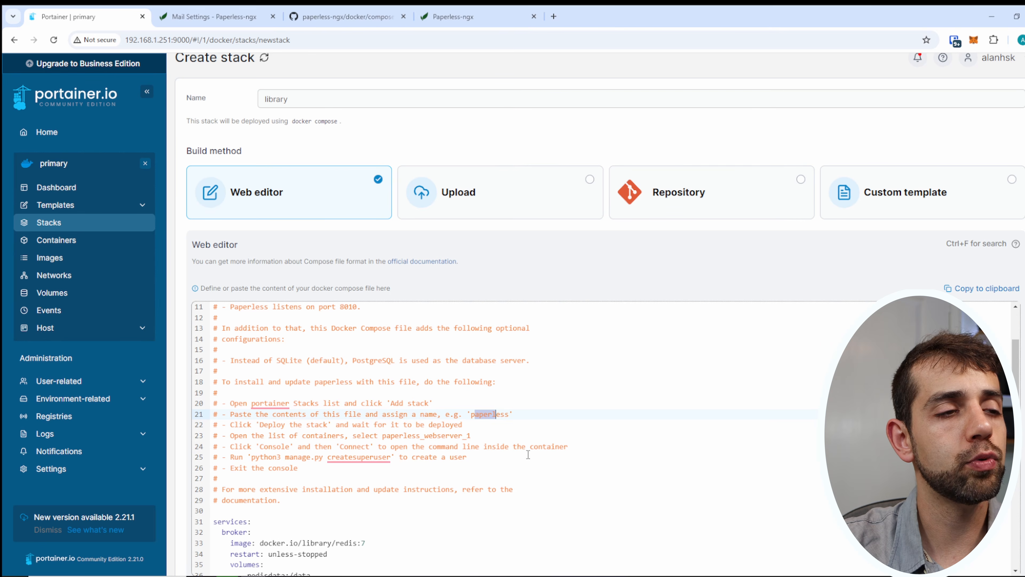
{"action": "left_click_drag", "start_coordinate": [268, 425], "coordinate": [323, 425]}
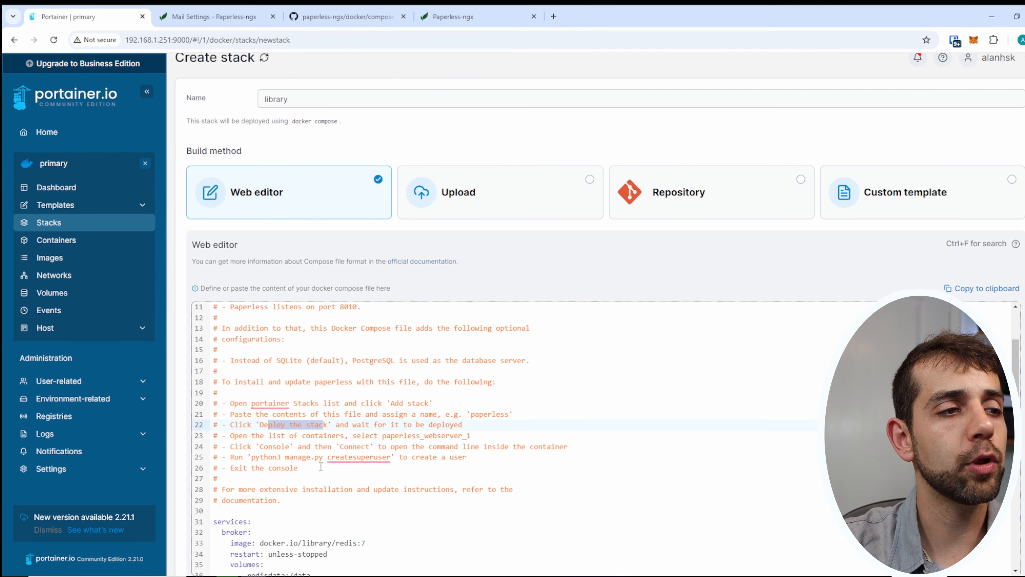
{"action": "left_click", "coordinate": [264, 447]}
{"action": "left_click_drag", "start_coordinate": [388, 434], "coordinate": [471, 434]}
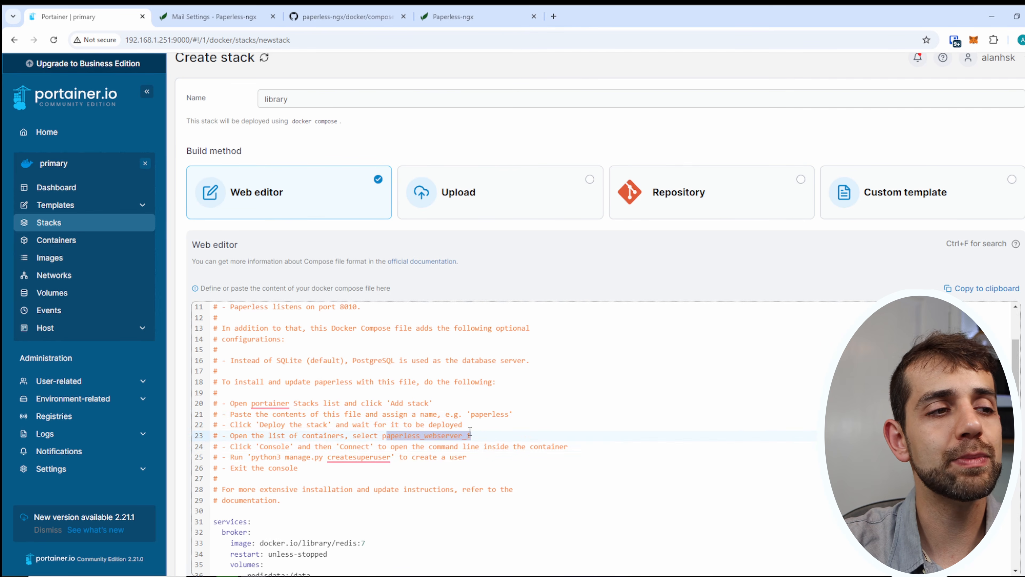
{"action": "left_click_drag", "start_coordinate": [344, 447], "coordinate": [379, 447]}
{"action": "left_click_drag", "start_coordinate": [282, 457], "coordinate": [399, 457]}
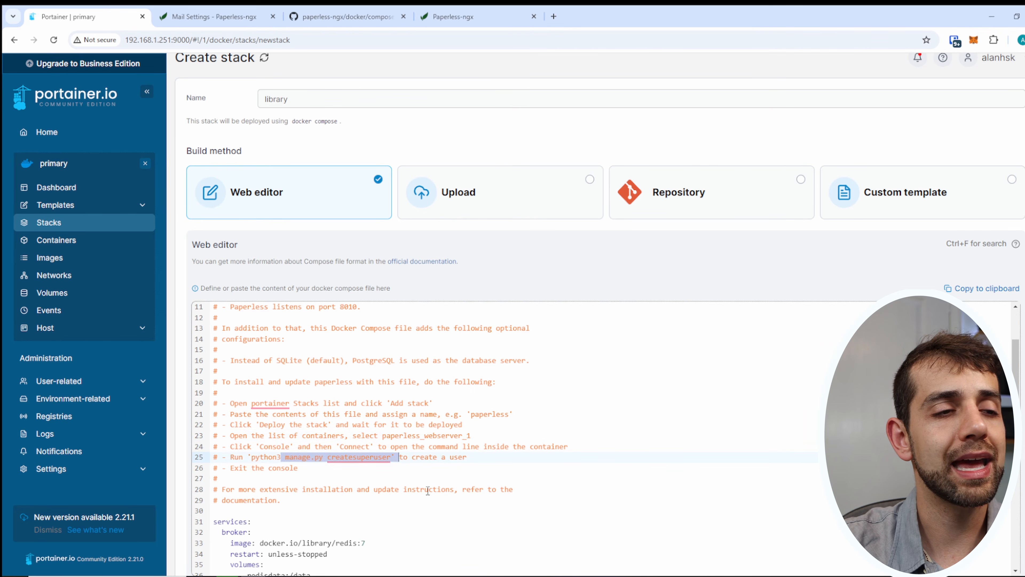
{"action": "scroll", "coordinate": [446, 502], "scroll_direction": "down", "scroll_amount": 5}
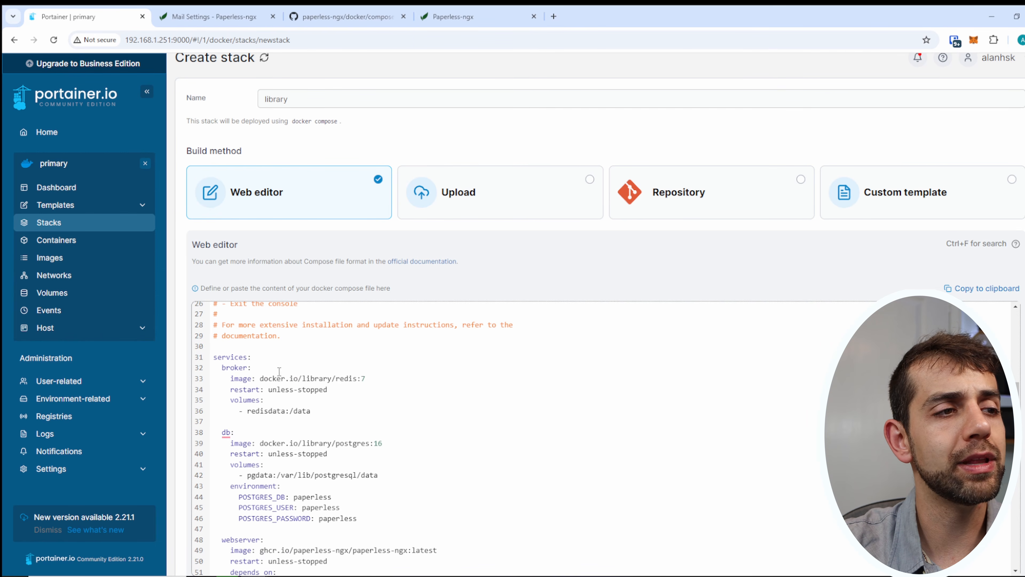
{"action": "left_click_drag", "start_coordinate": [268, 378], "coordinate": [362, 378]}
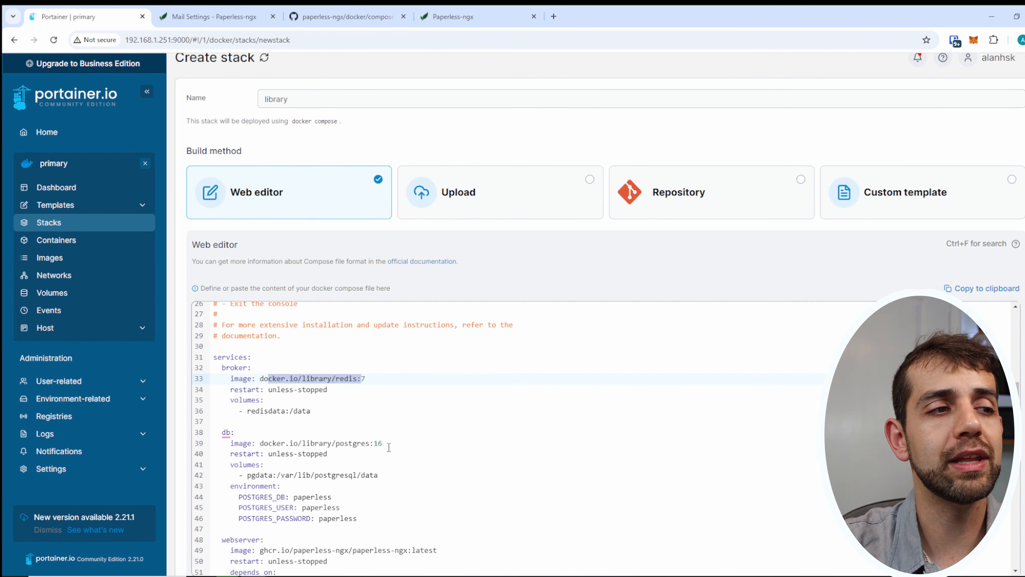
{"action": "left_click_drag", "start_coordinate": [268, 389], "coordinate": [332, 378]}
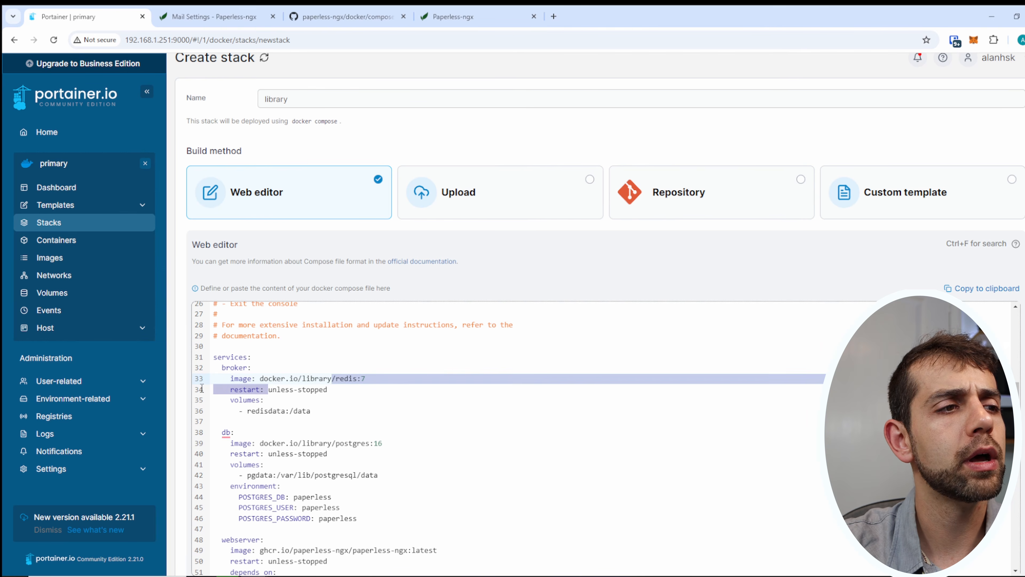
{"action": "left_click", "coordinate": [234, 401]}
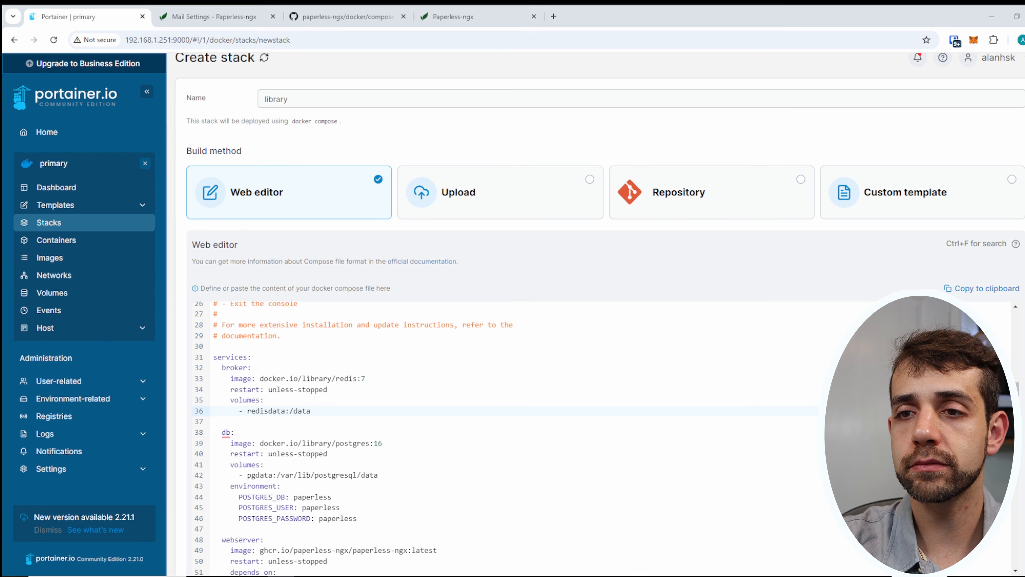
Prefix the redisdata and pgdata volumes with /volume1/docker/paperless/ in the web editor.
{"action": "key", "text": "ctrl+v"}
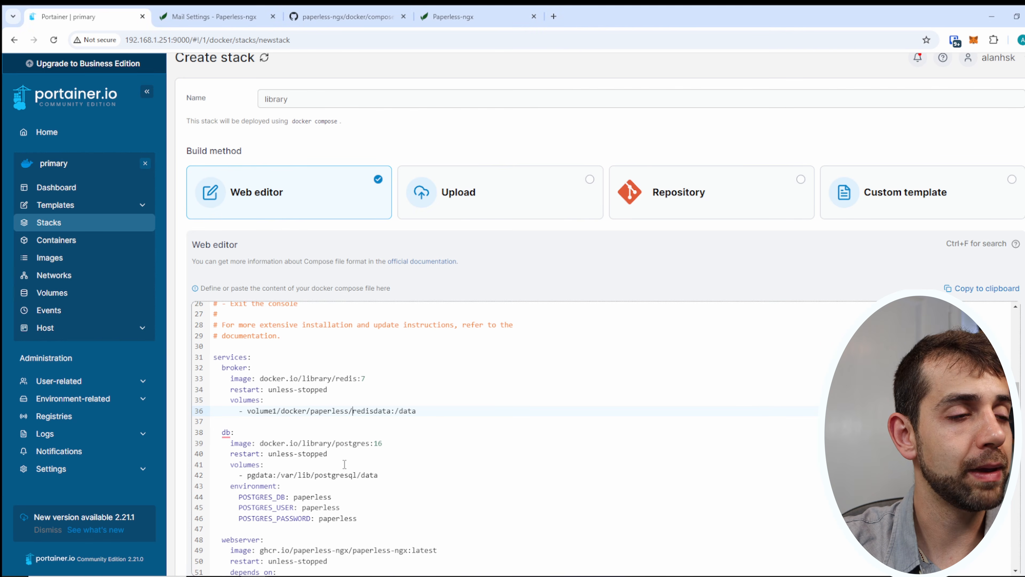
{"action": "left_click", "coordinate": [247, 412]}
{"action": "type", "text": "/"}
{"action": "left_click_drag", "start_coordinate": [247, 411], "coordinate": [357, 411]}
{"action": "key", "text": "ctrl+c"}
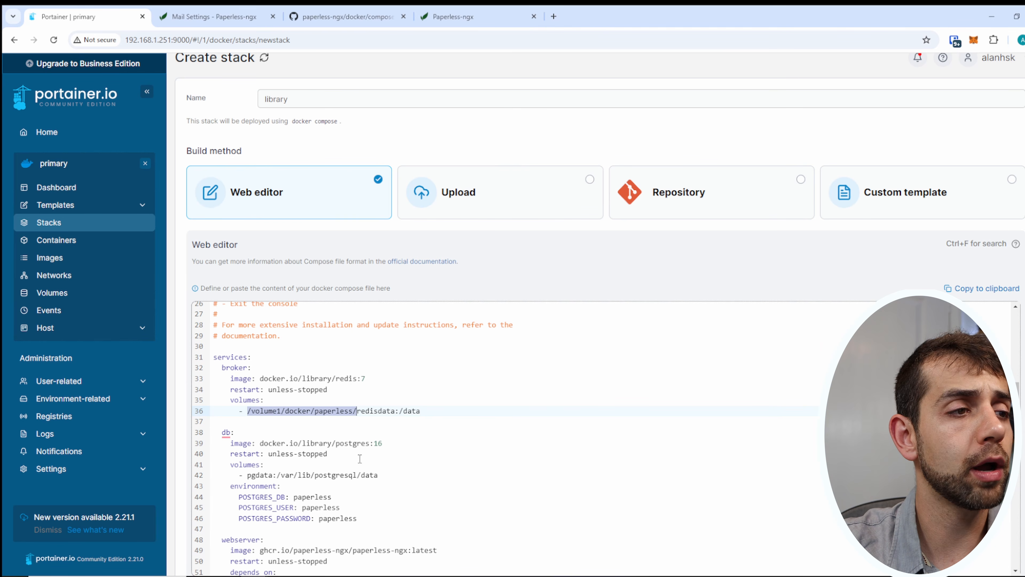
{"action": "scroll", "coordinate": [359, 459], "scroll_direction": "down", "scroll_amount": 3}
{"action": "scroll", "coordinate": [269, 409], "scroll_direction": "up", "scroll_amount": 2}
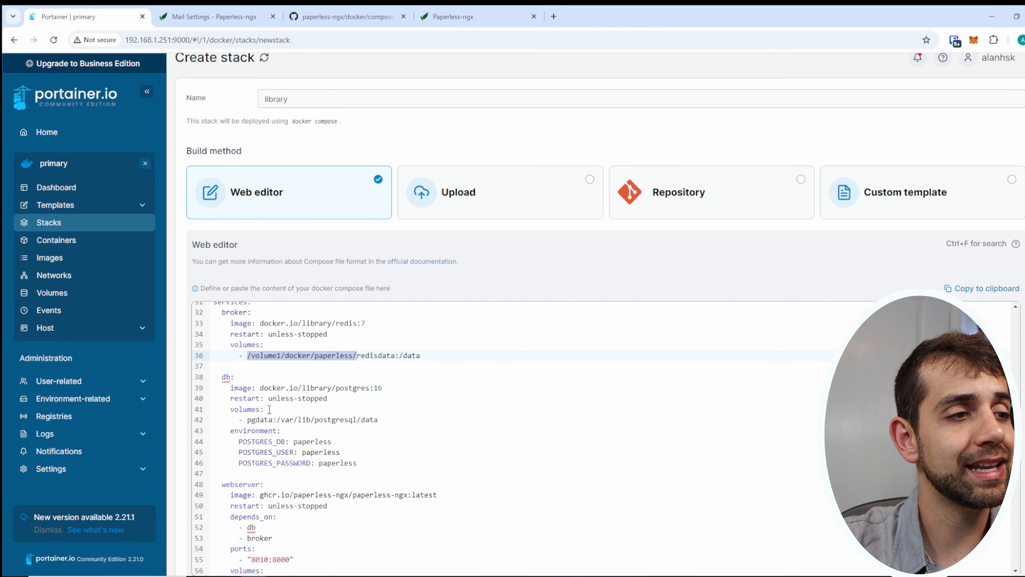
{"action": "left_click", "coordinate": [247, 420]}
{"action": "key", "text": "ctrl+v"}
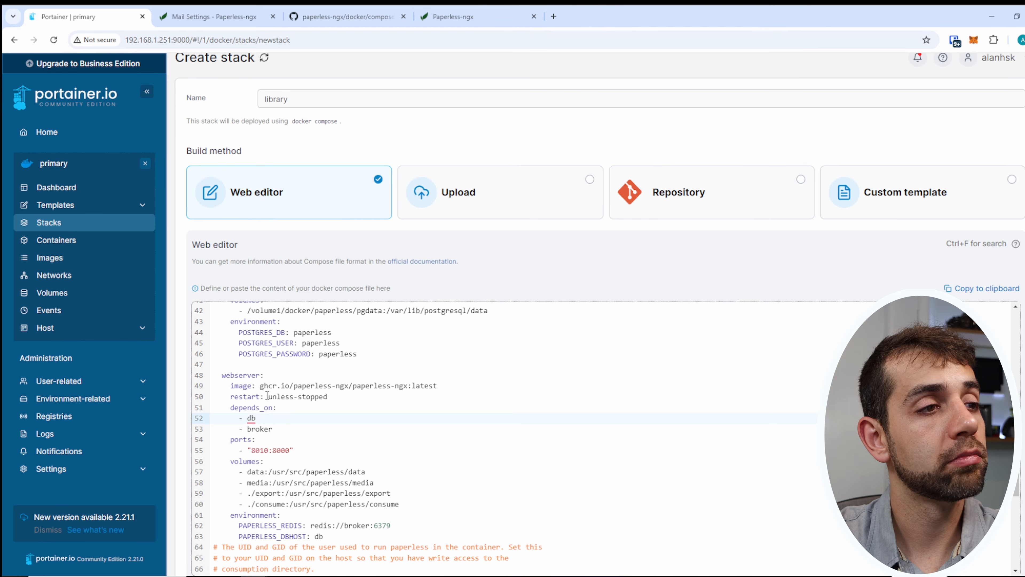
Prefix the webserver's data and media volumes with /volume1/docker/paperless/.
{"action": "left_click_drag", "start_coordinate": [267, 394], "coordinate": [332, 397]}
{"action": "left_click", "coordinate": [249, 420]}
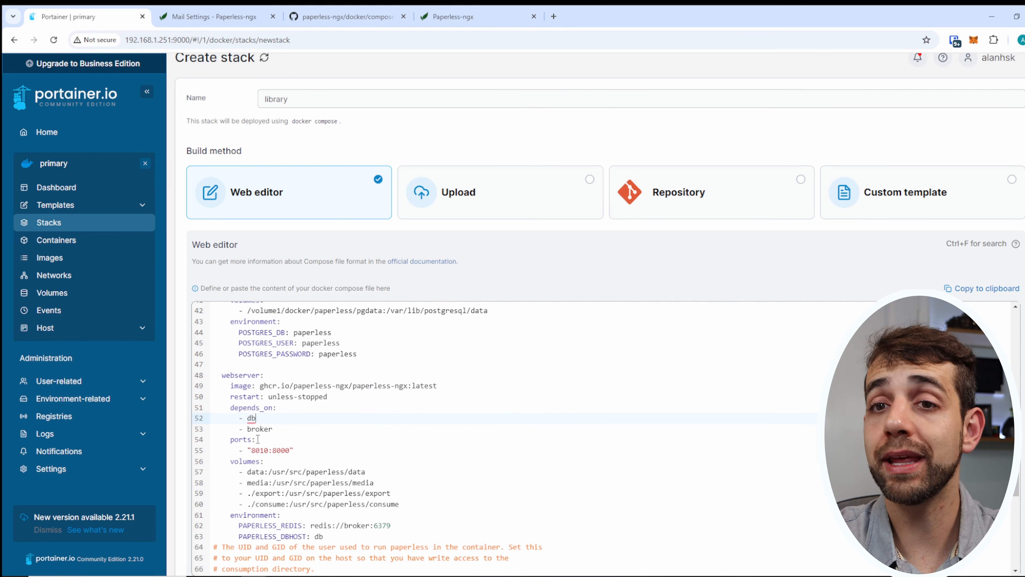
{"action": "scroll", "coordinate": [258, 438], "scroll_direction": "down", "scroll_amount": 1}
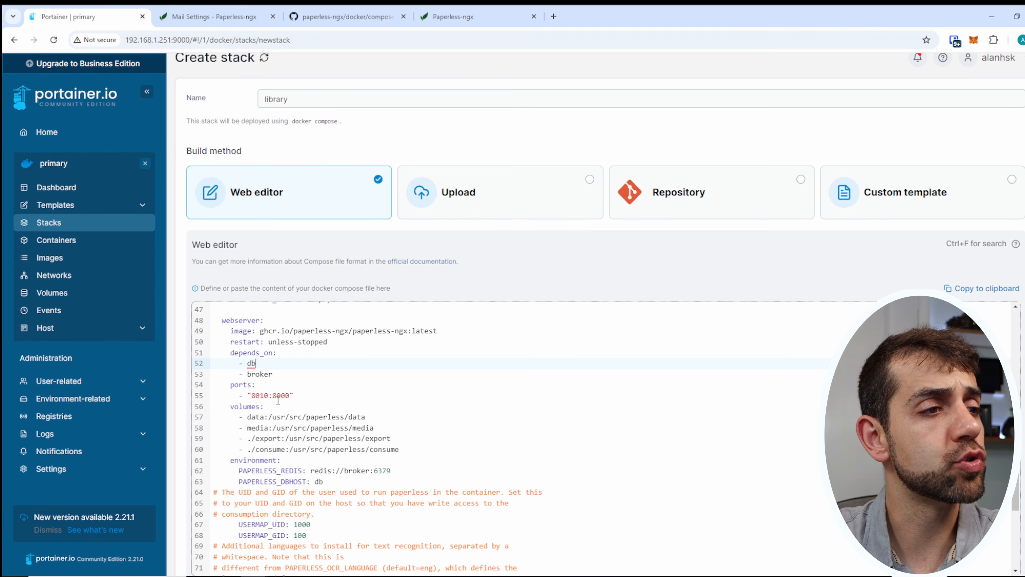
{"action": "left_click", "coordinate": [247, 417]}
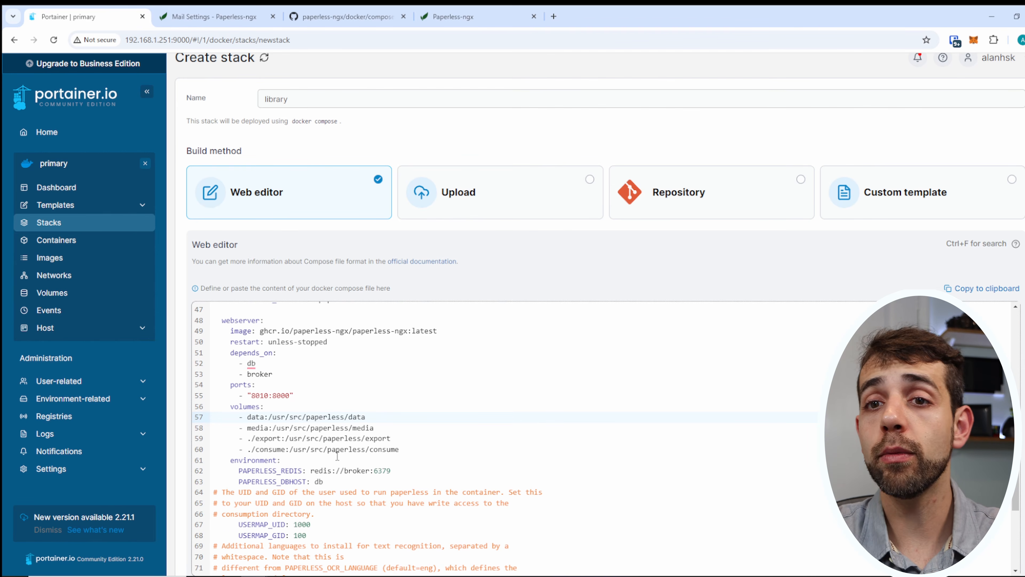
{"action": "key", "text": "ctrl+v"}
{"action": "left_click", "coordinate": [247, 427]}
{"action": "key", "text": "ctrl+v"}
Map the export and consume volumes to /volume1/docker/paperless/, removing the leftover dots and doubled slashes.
{"action": "left_click", "coordinate": [253, 439]}
{"action": "key", "text": "BackSpace"}
{"action": "key", "text": "ctrl+v"}
{"action": "left_click", "coordinate": [251, 449]}
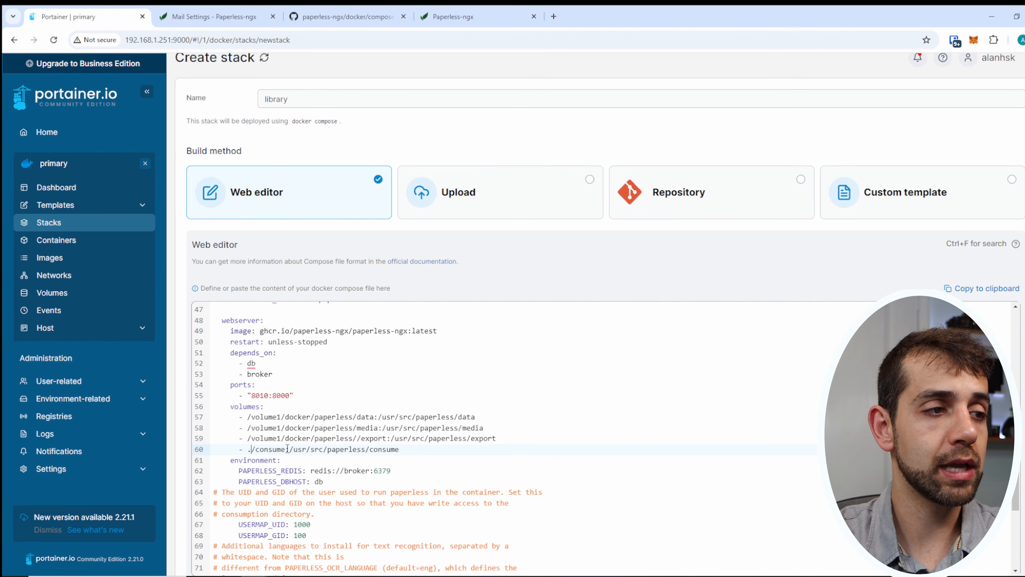
{"action": "key", "text": "BackSpace"}
{"action": "key", "text": "ctrl+v"}
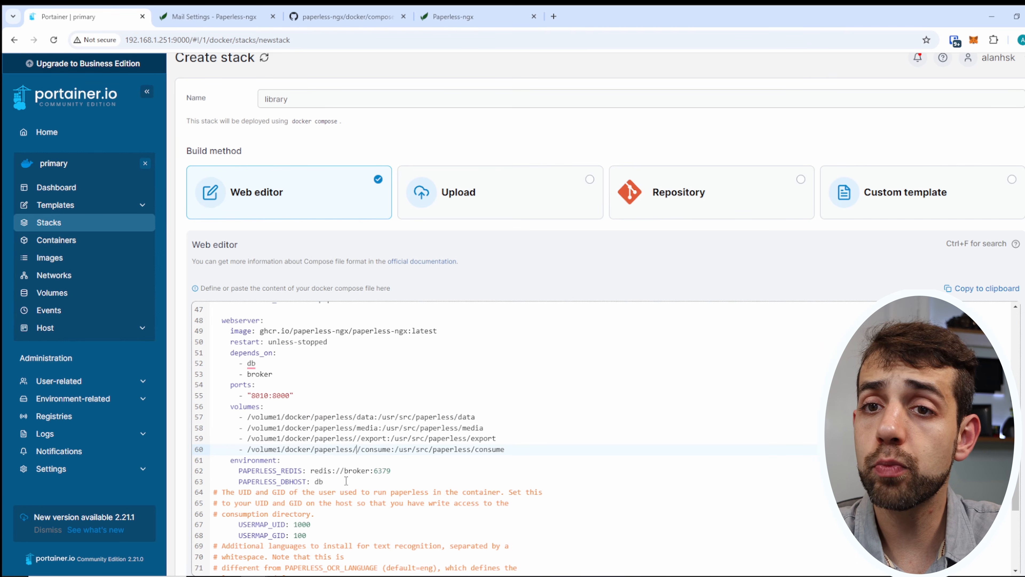
{"action": "key", "text": "Delete"}
{"action": "key", "text": "Up"}
{"action": "key", "text": "Delete"}
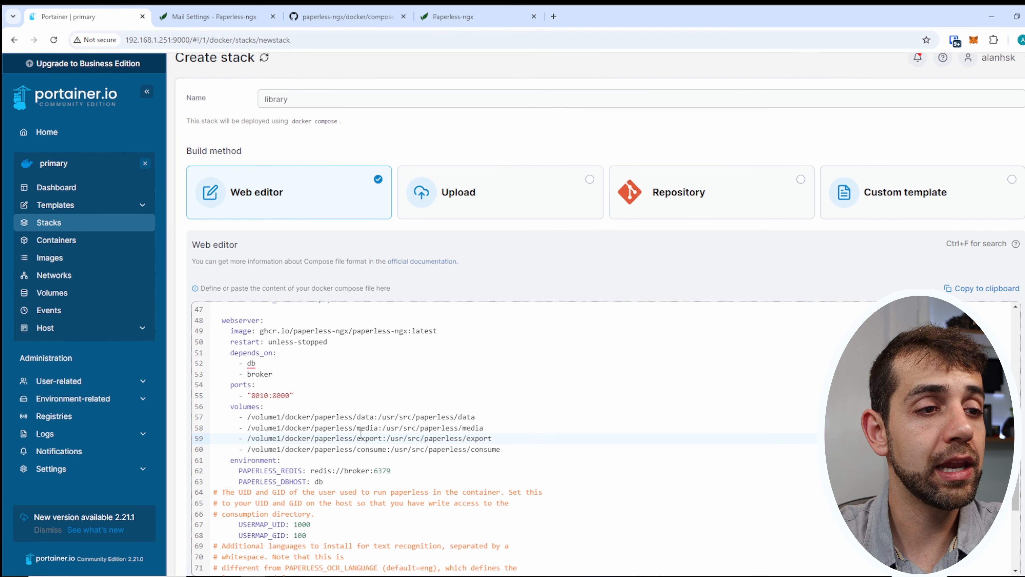
Change the USERMAP_UID value in the compose file from 1000 to 1026.
{"action": "scroll", "coordinate": [355, 446], "scroll_direction": "down", "scroll_amount": 4}
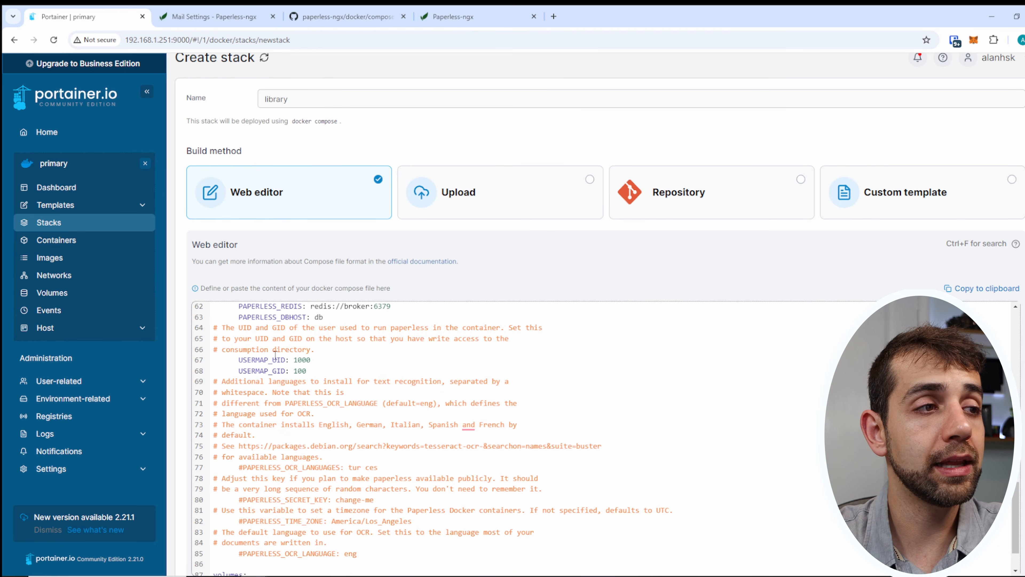
{"action": "double_click", "coordinate": [304, 359]}
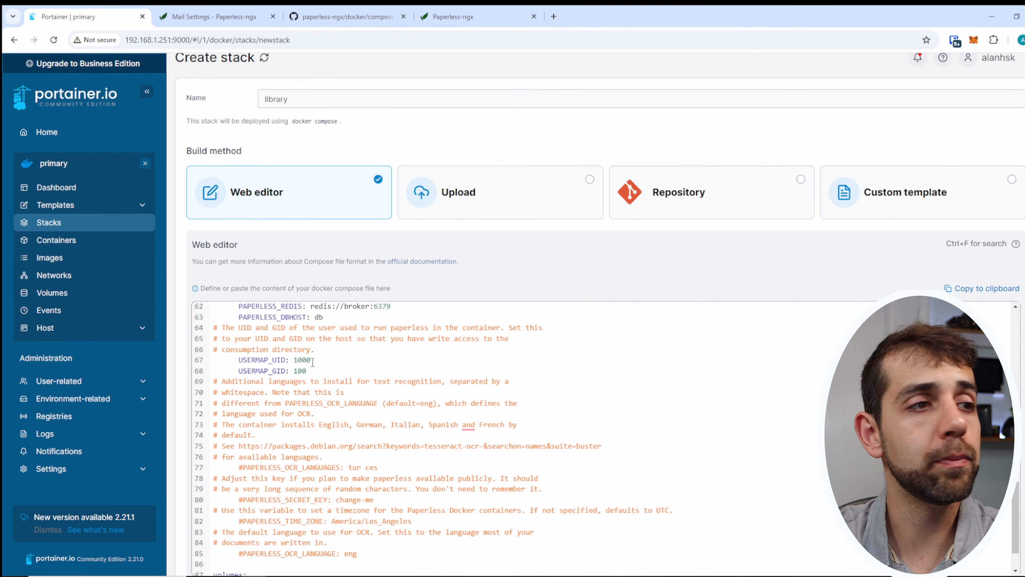
{"action": "type", "text": "1026"}
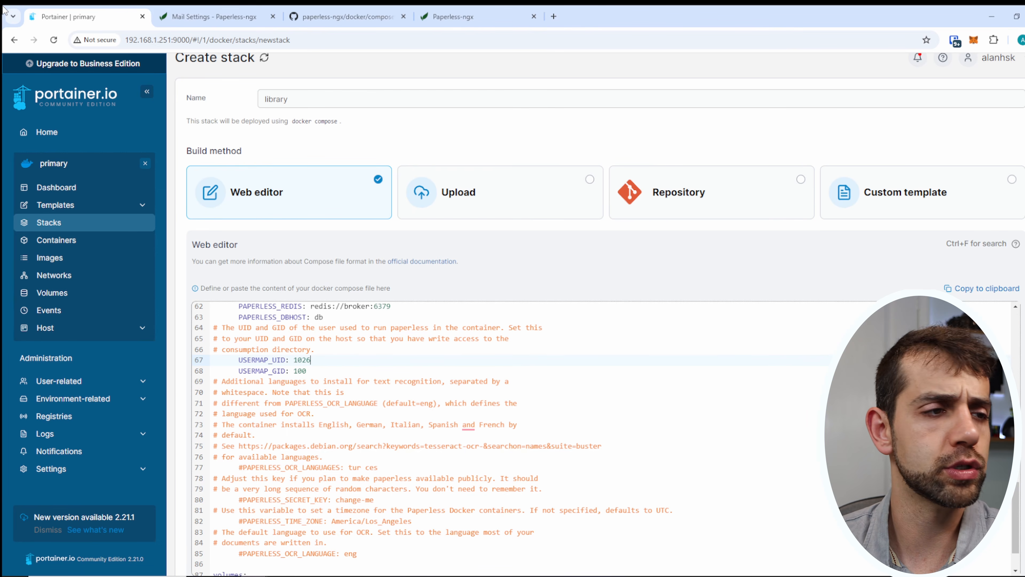
Delete the trailing volumes block from the compose file and deploy the library stack.
{"action": "scroll", "coordinate": [408, 267], "scroll_direction": "down", "scroll_amount": 5}
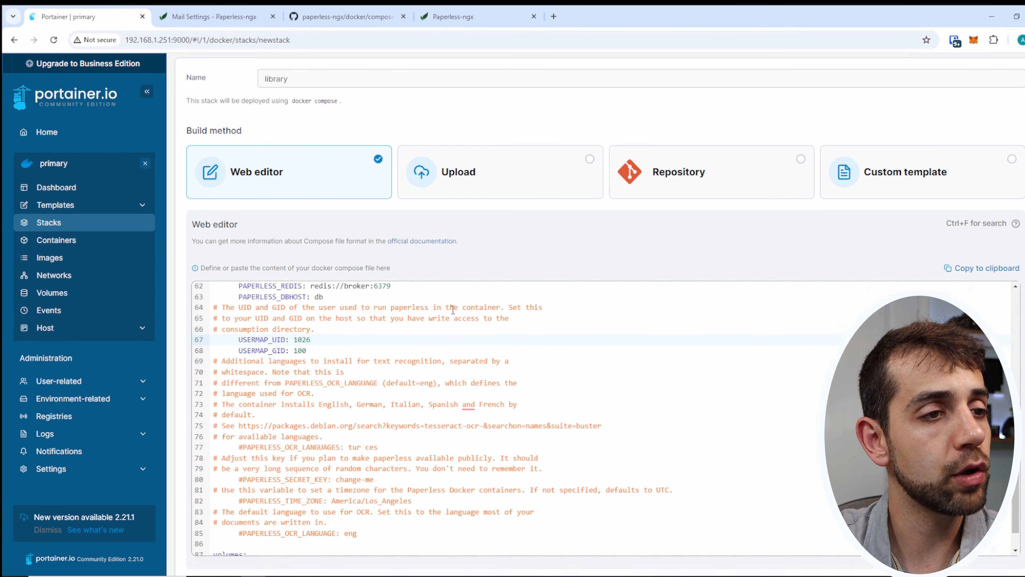
{"action": "scroll", "coordinate": [403, 315], "scroll_direction": "down", "scroll_amount": 2}
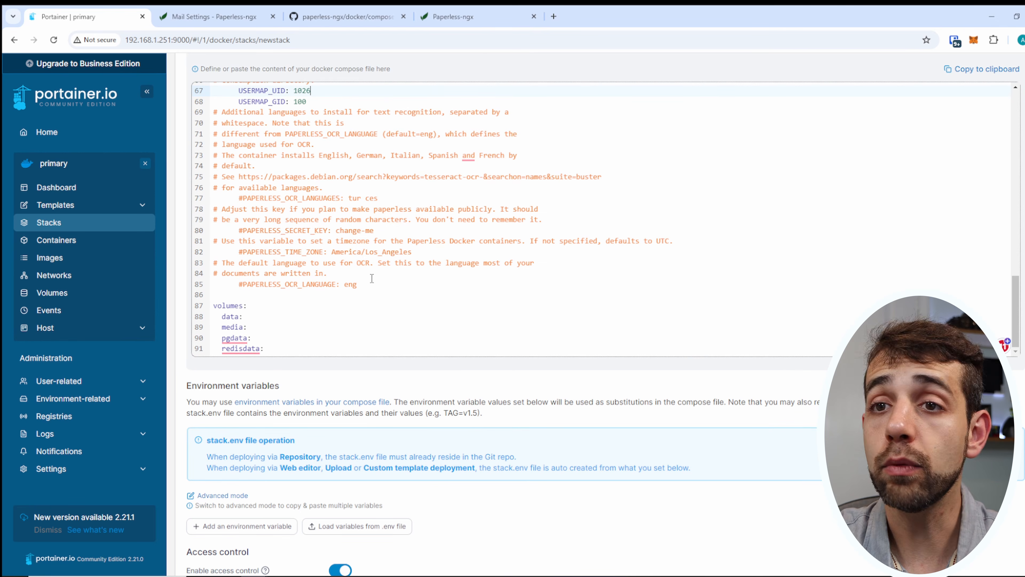
{"action": "left_click_drag", "start_coordinate": [212, 306], "coordinate": [278, 345]}
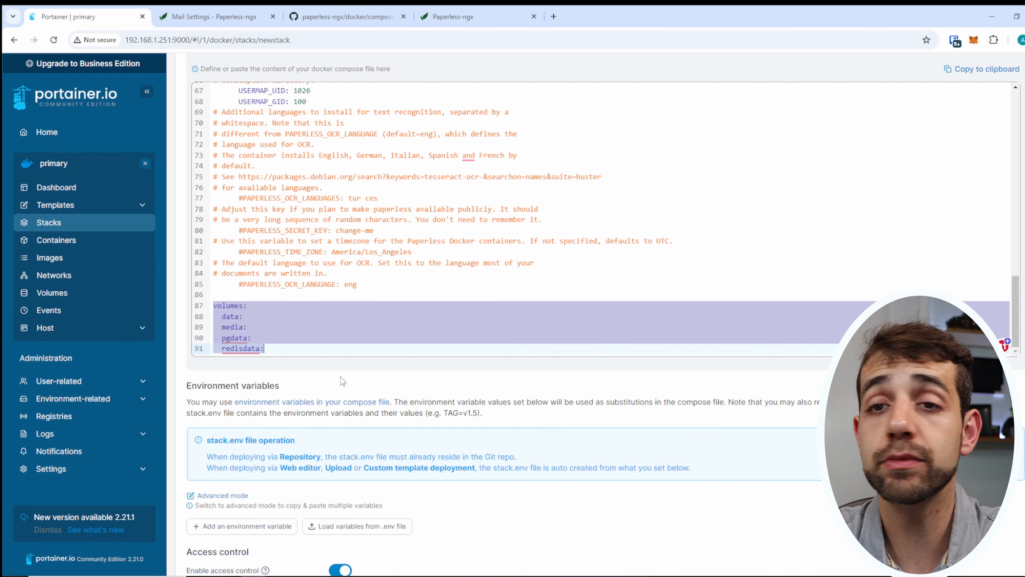
{"action": "key", "text": "BackSpace"}
{"action": "key", "text": "BackSpace"}
{"action": "key", "text": "BackSpace"}
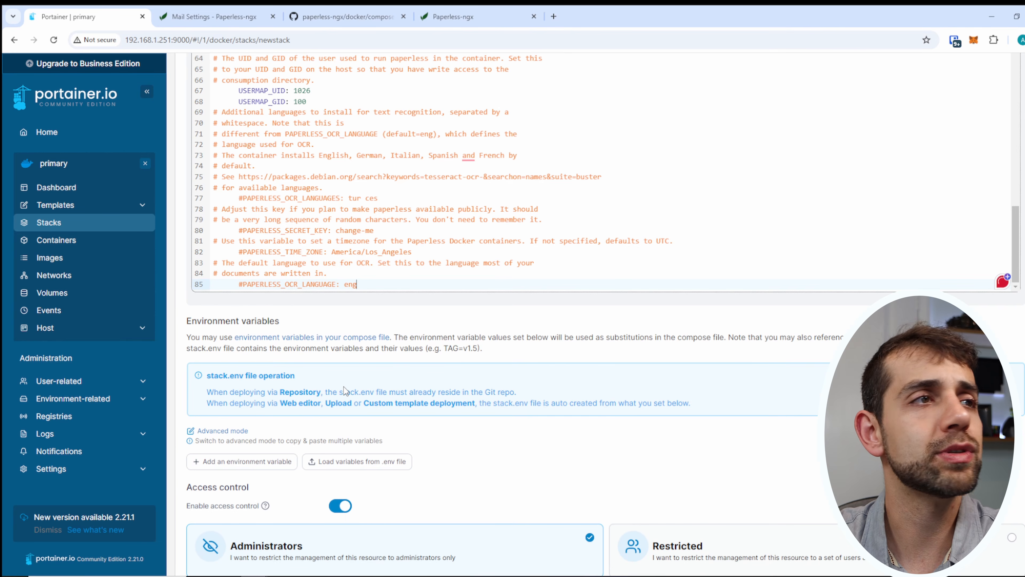
{"action": "scroll", "coordinate": [344, 386], "scroll_direction": "up", "scroll_amount": 8}
{"action": "scroll", "coordinate": [218, 553], "scroll_direction": "down", "scroll_amount": 7}
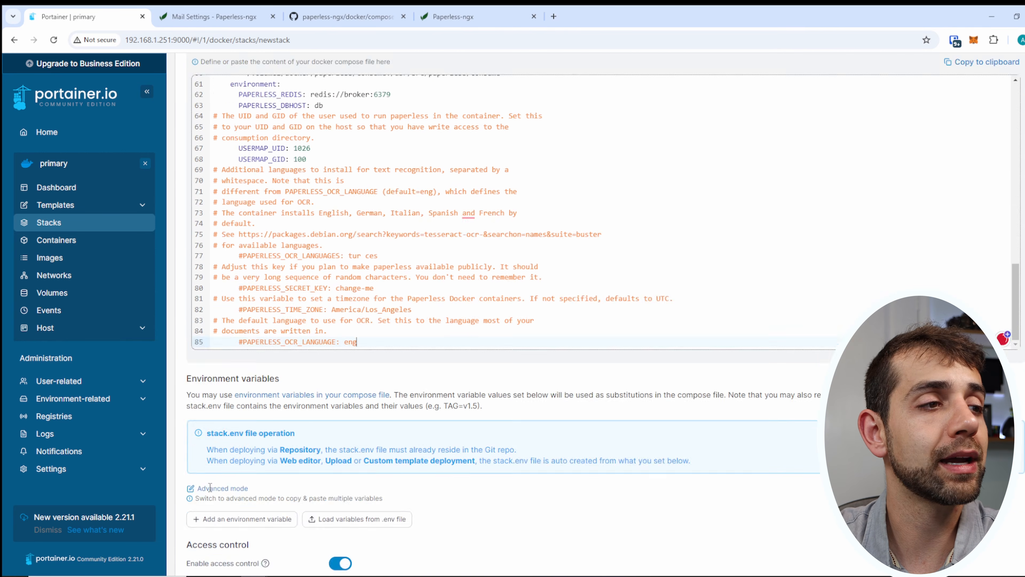
{"action": "left_click", "coordinate": [222, 555]}
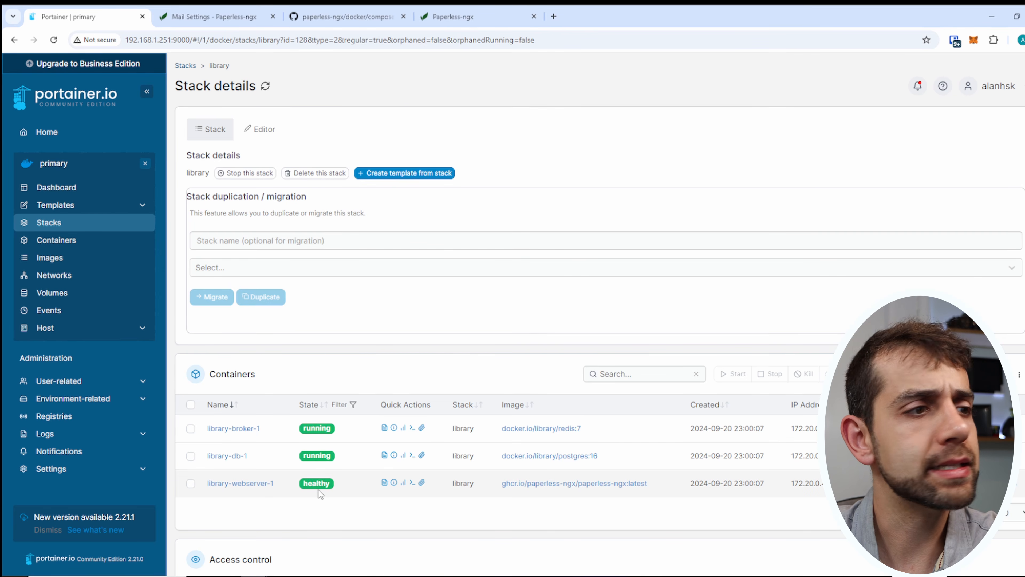
Check library-webserver-1's logs for readiness, then load the Paperless-ngx sign-in page on port 8010 in a new tab.
{"action": "left_click", "coordinate": [258, 483]}
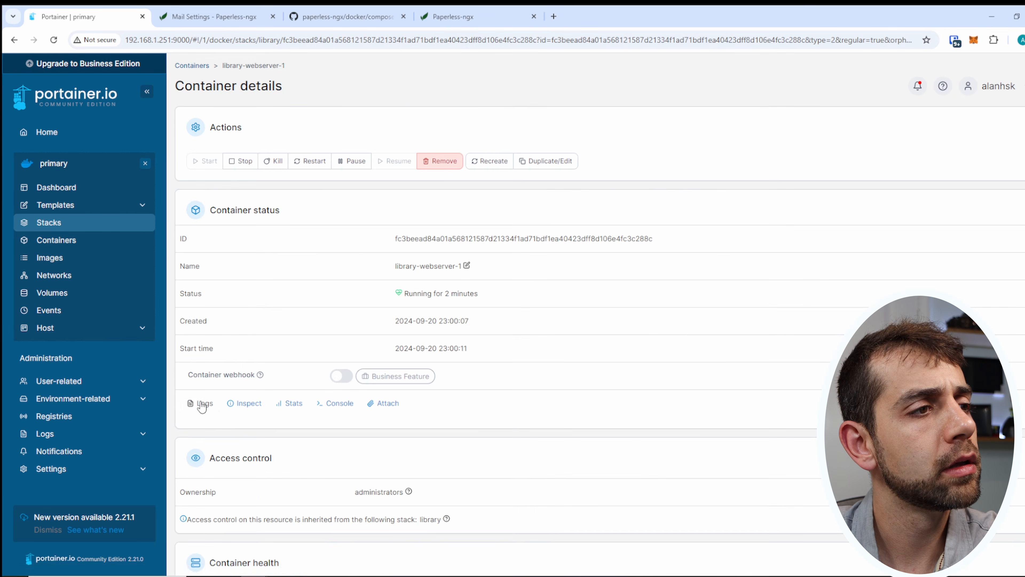
{"action": "left_click", "coordinate": [201, 403]}
{"action": "scroll", "coordinate": [319, 493], "scroll_direction": "down", "scroll_amount": 2}
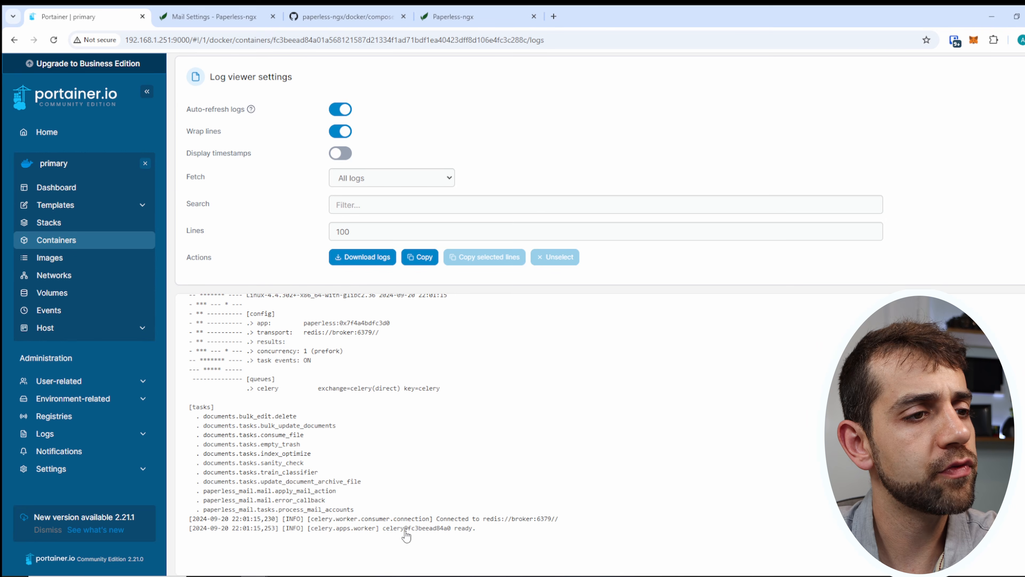
{"action": "left_click", "coordinate": [15, 43]}
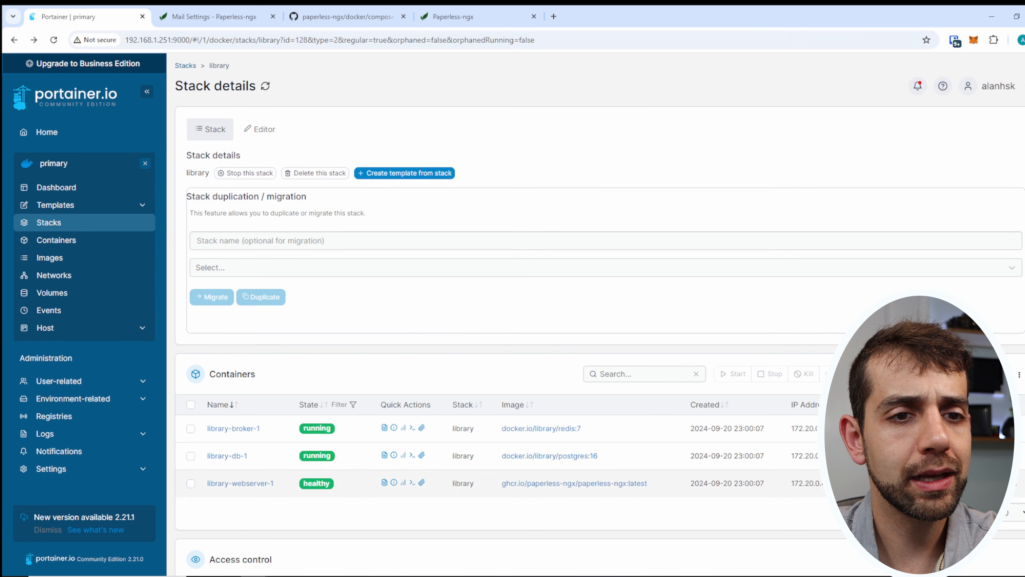
{"action": "left_click", "coordinate": [881, 483]}
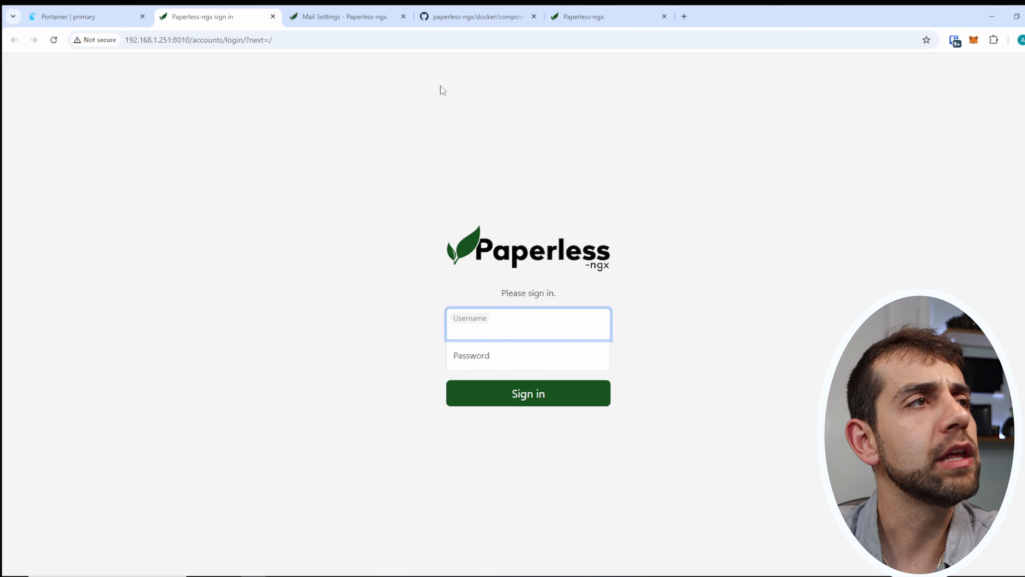
Copy the python3 manage.py createsuperuser command from the library stack's compose editor, then show the Containers list.
{"action": "left_click", "coordinate": [129, 21]}
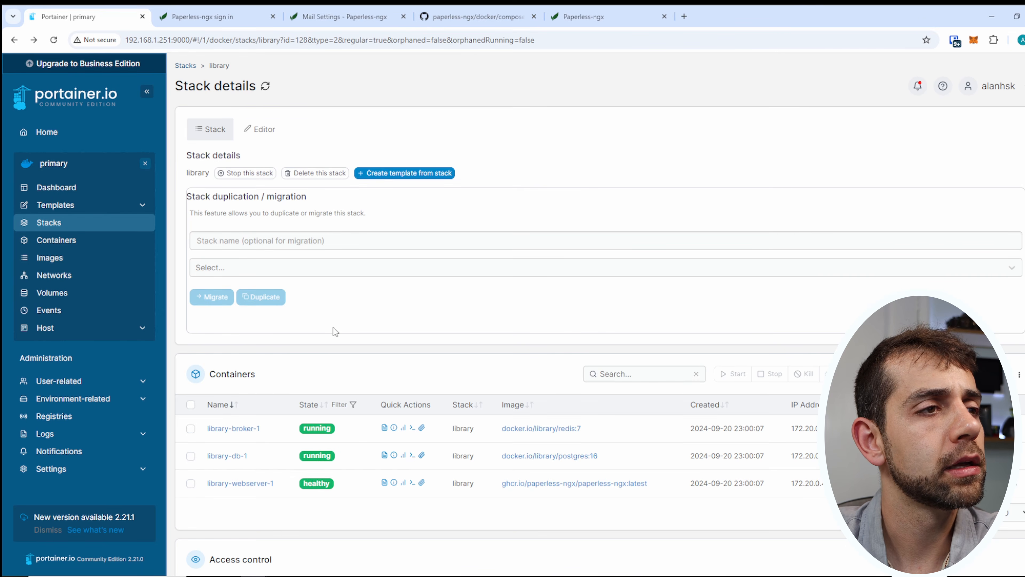
{"action": "left_click", "coordinate": [259, 136]}
{"action": "scroll", "coordinate": [348, 311], "scroll_direction": "down", "scroll_amount": 3}
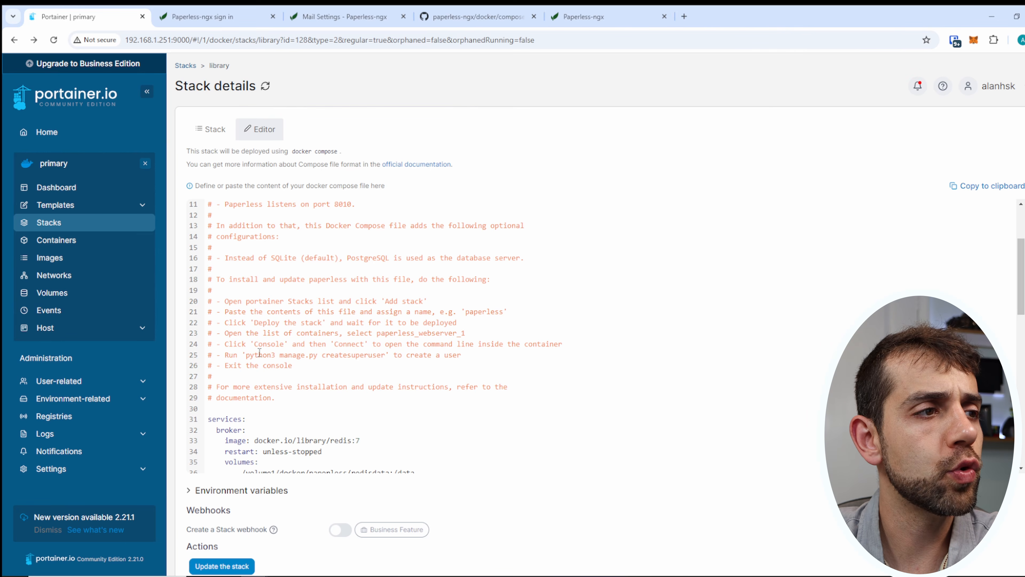
{"action": "left_click_drag", "start_coordinate": [248, 355], "coordinate": [385, 355]}
{"action": "key", "text": "ctrl+c"}
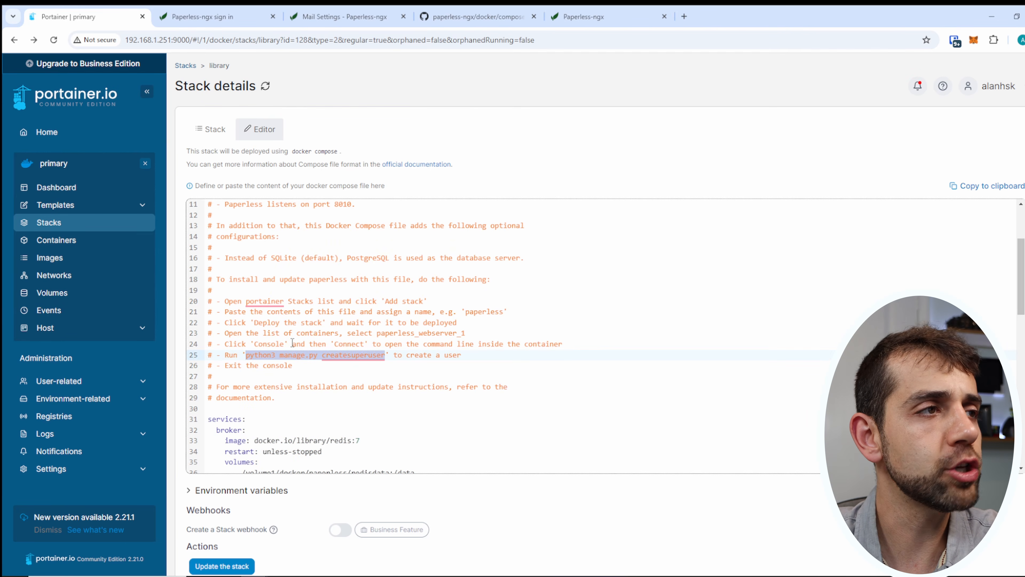
{"action": "left_click", "coordinate": [15, 40]}
{"action": "left_click", "coordinate": [56, 240]}
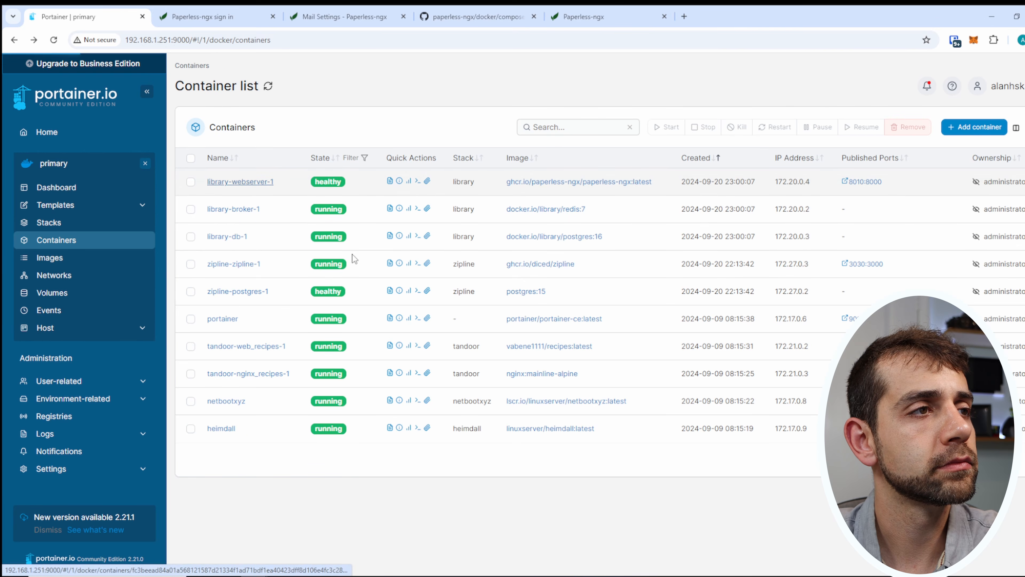
Connect a bash console to library-webserver-1 and run the pasted createsuperuser command.
{"action": "left_click", "coordinate": [242, 182]}
{"action": "scroll", "coordinate": [329, 308], "scroll_direction": "down", "scroll_amount": 5}
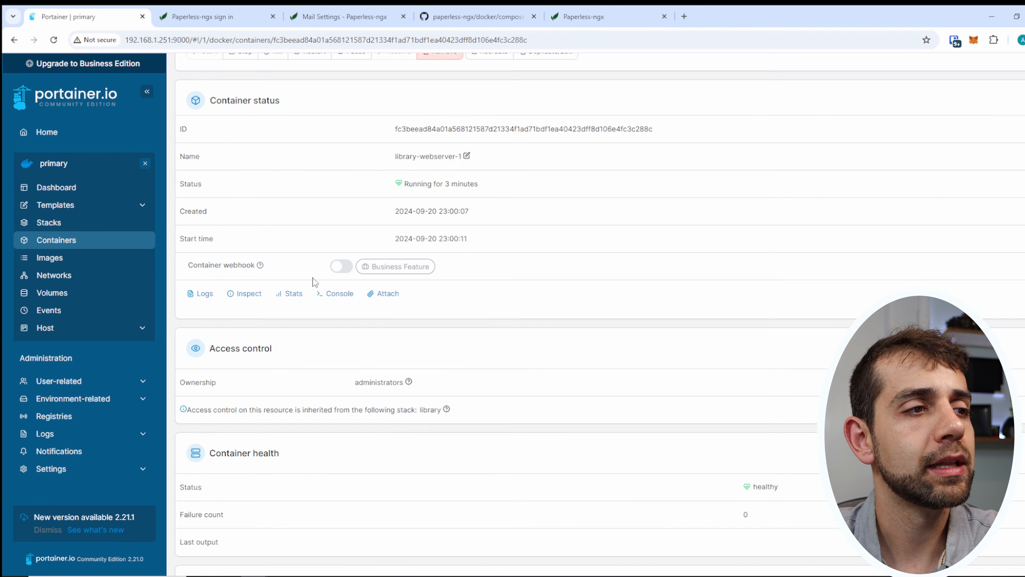
{"action": "left_click", "coordinate": [337, 185]}
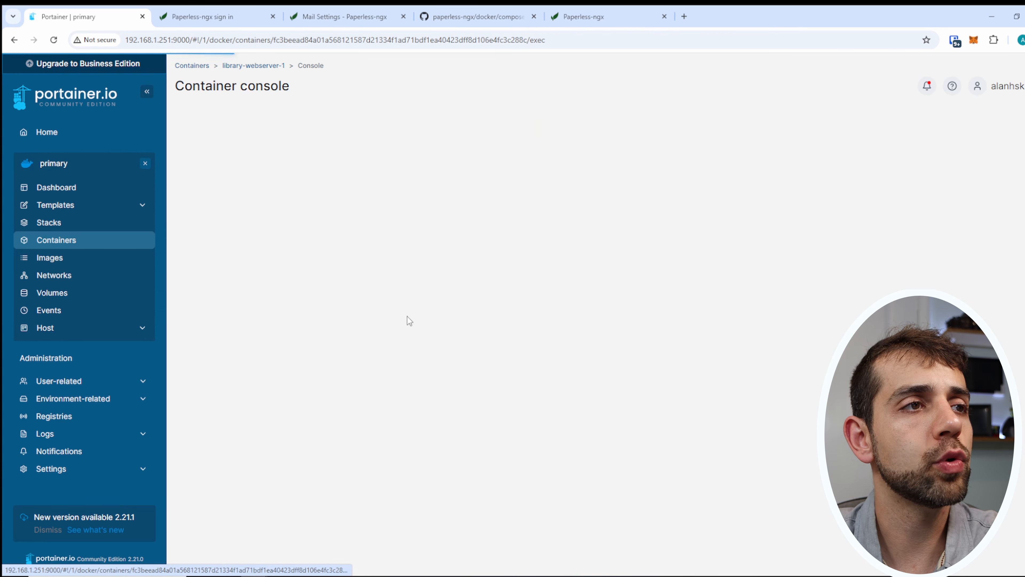
{"action": "left_click", "coordinate": [215, 249]}
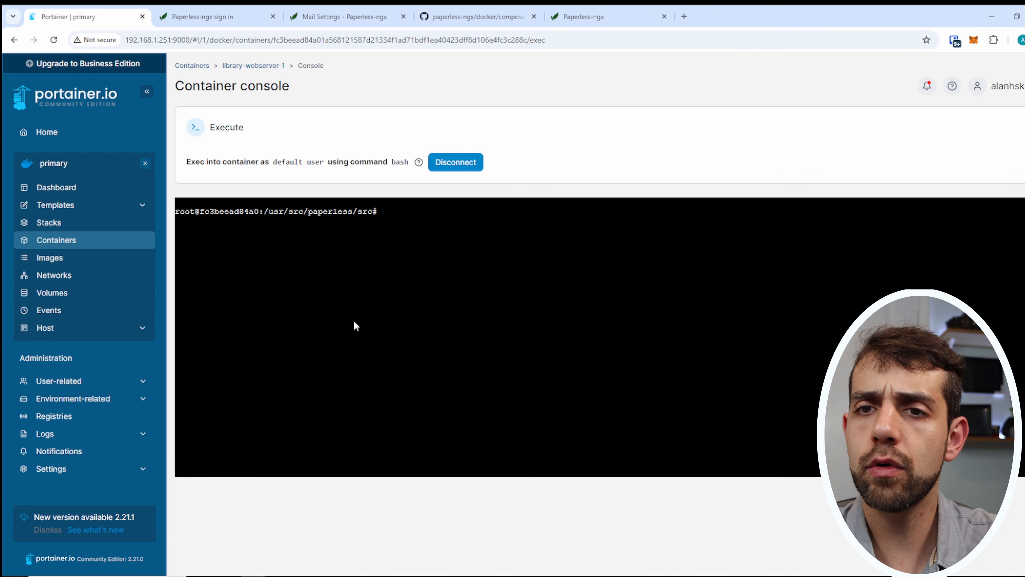
{"action": "right_click", "coordinate": [402, 276]}
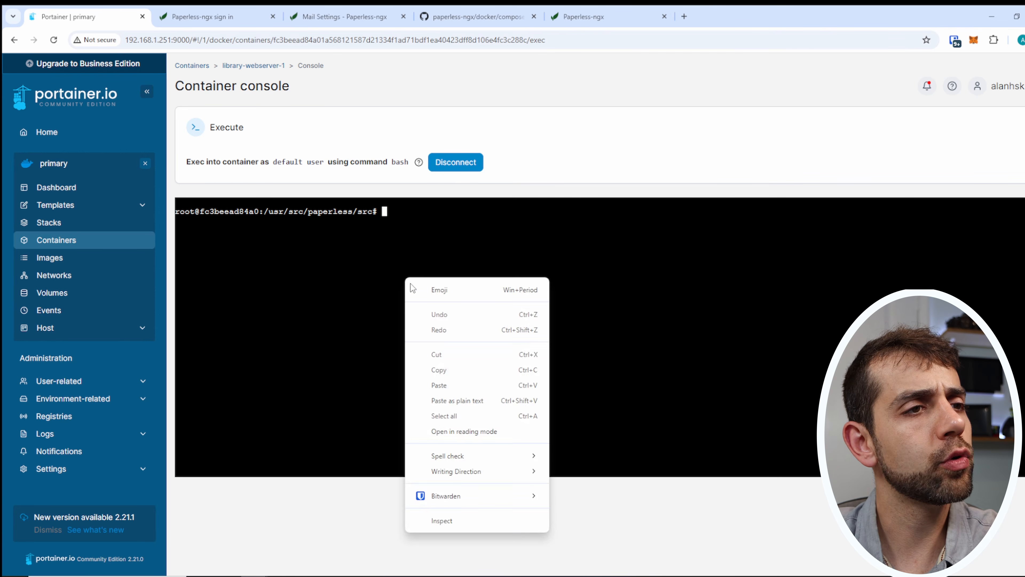
{"action": "left_click", "coordinate": [460, 388]}
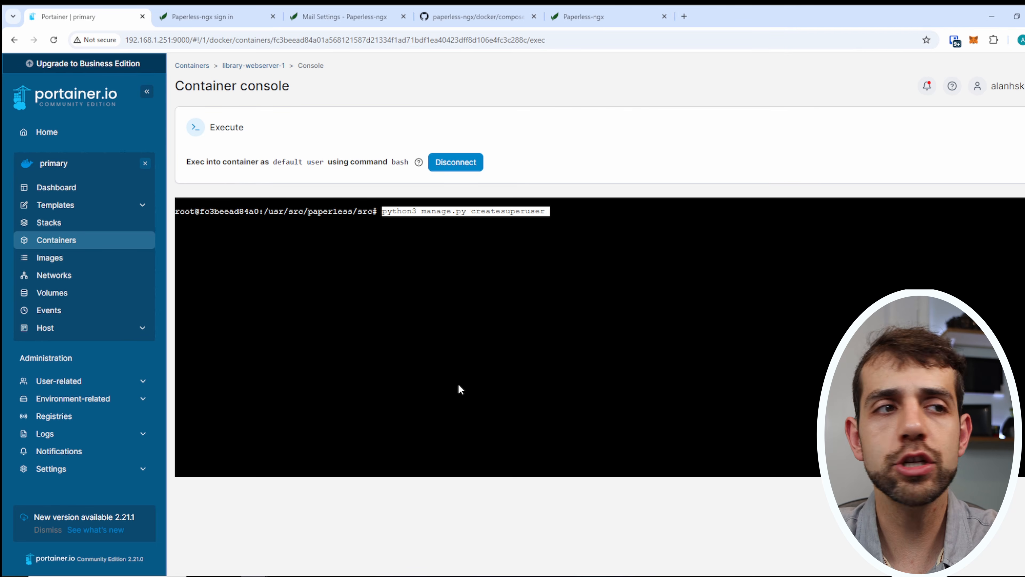
{"action": "key", "text": "Return"}
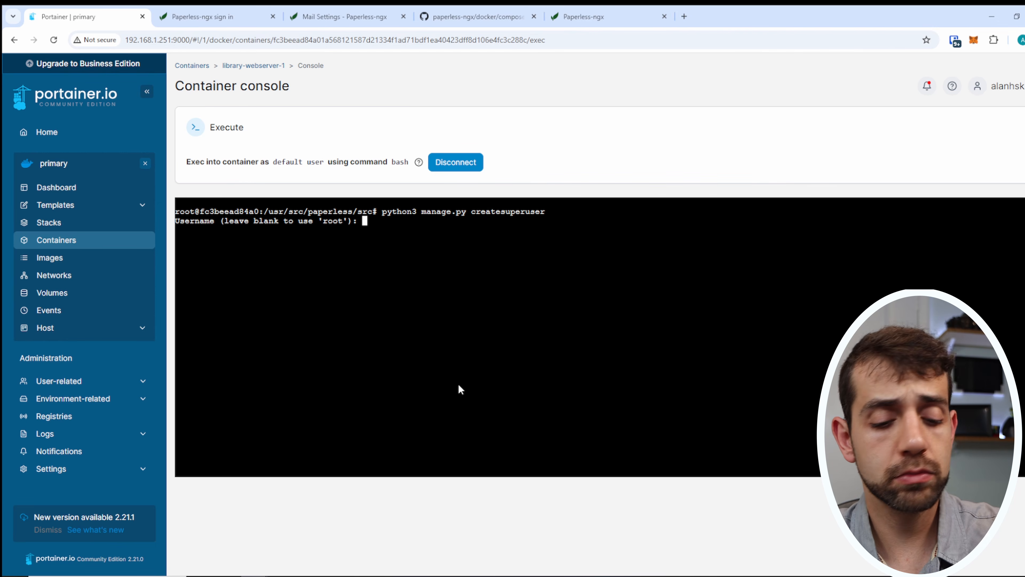
Enter the superuser's username, e-mail address and password twice to finish creating the account.
{"action": "type", "text": "sauberlab"}
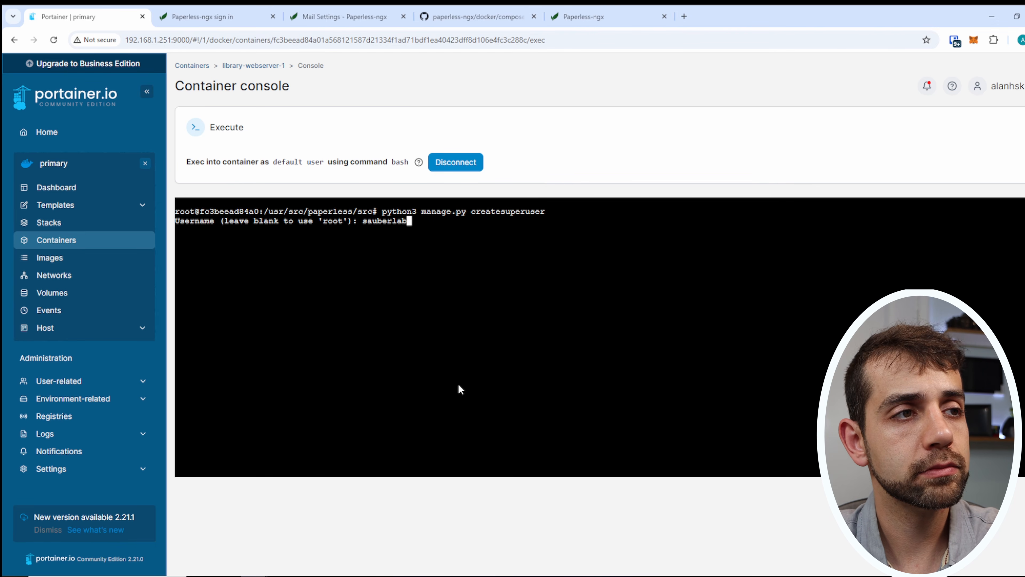
{"action": "key", "text": "Return"}
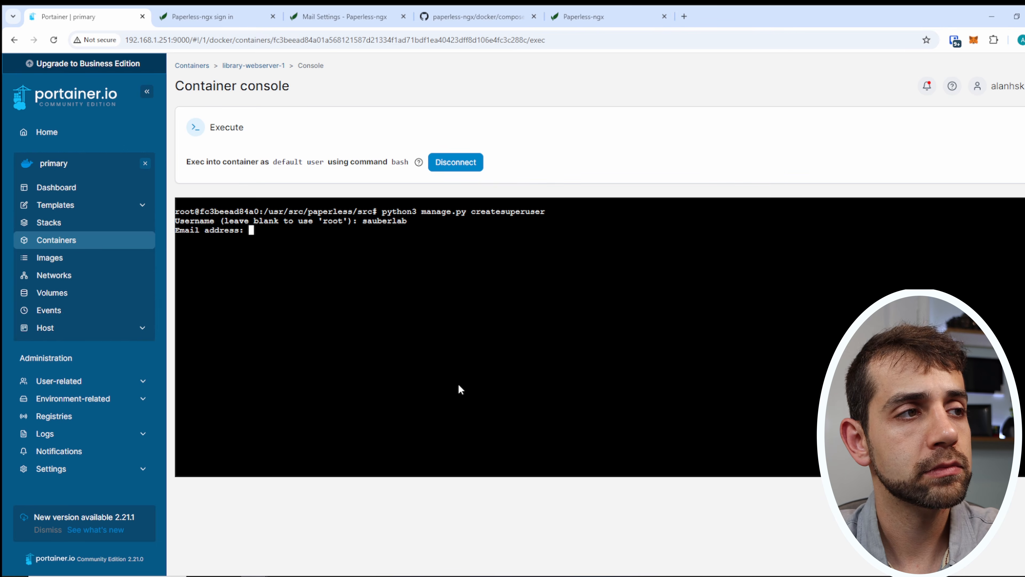
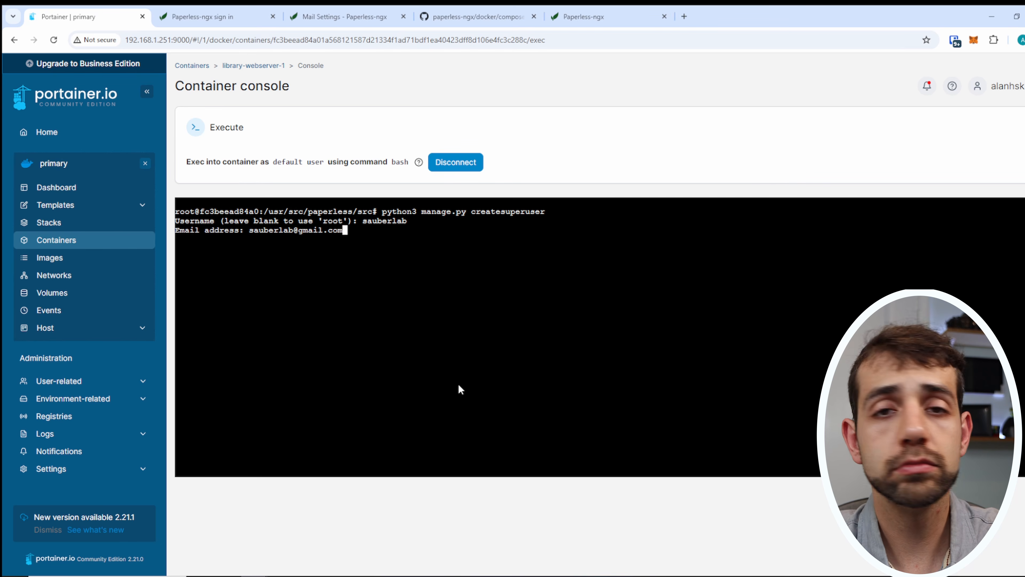
{"action": "key", "text": "Return"}
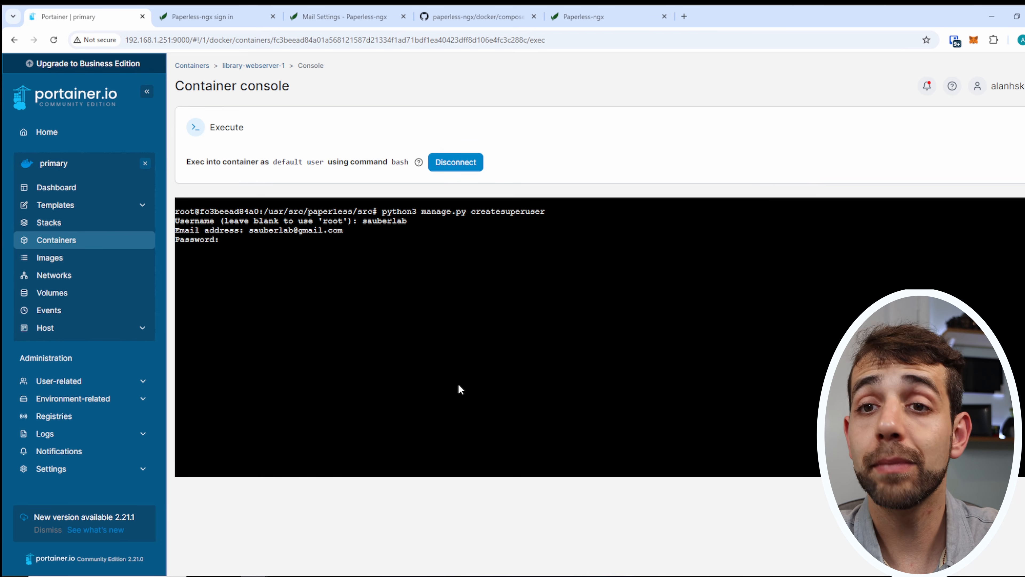
{"action": "key", "text": "Return"}
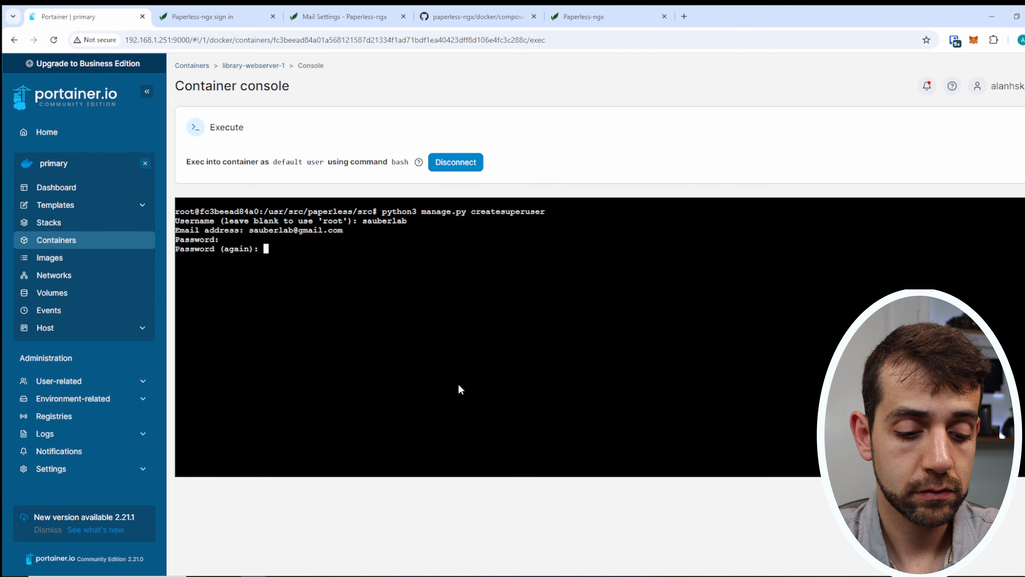
{"action": "key", "text": "Return"}
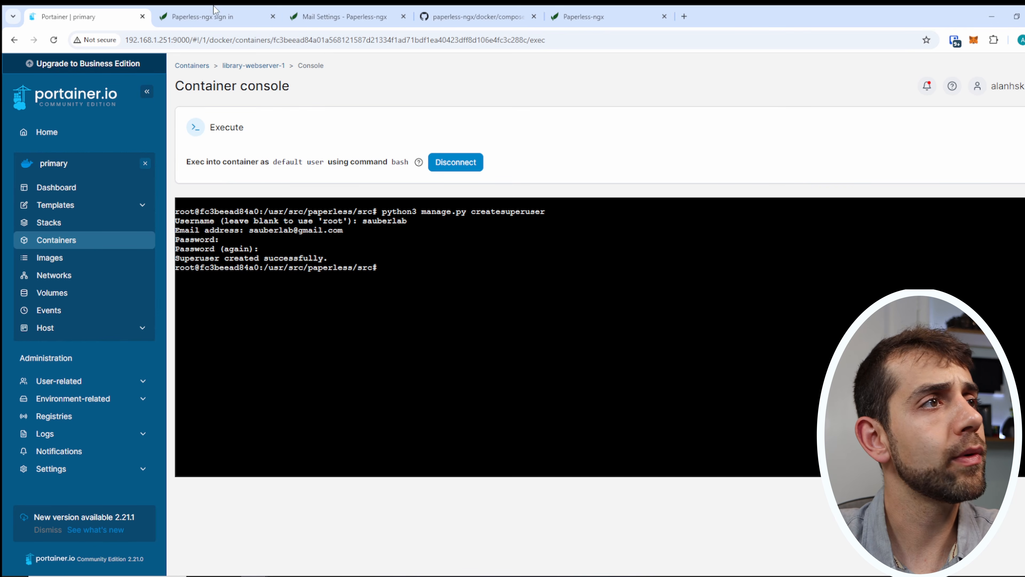
Sign in to Paperless-ngx as the new superuser and glance at the profile without changes.
{"action": "left_click", "coordinate": [248, 11]}
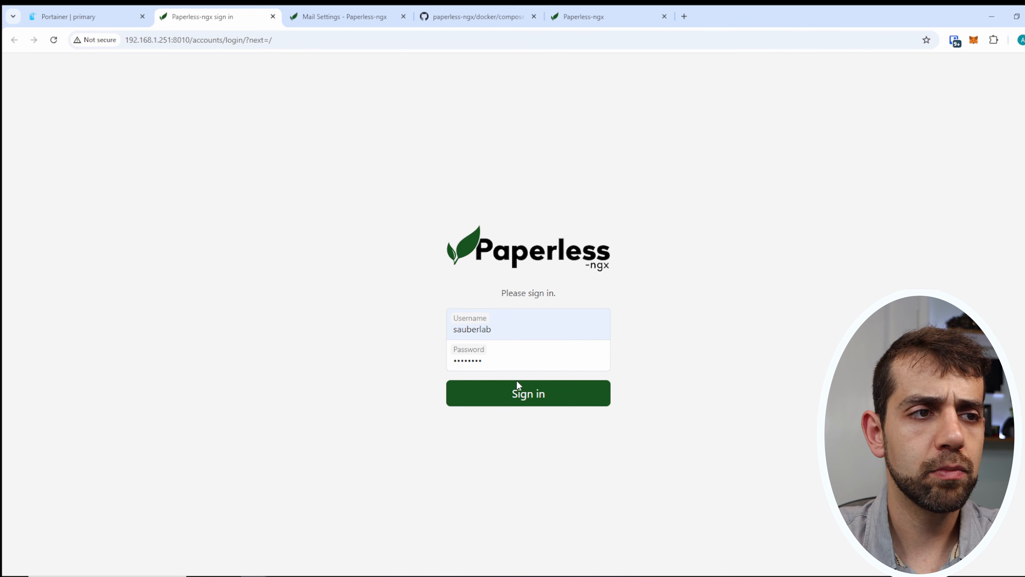
{"action": "left_click", "coordinate": [541, 402]}
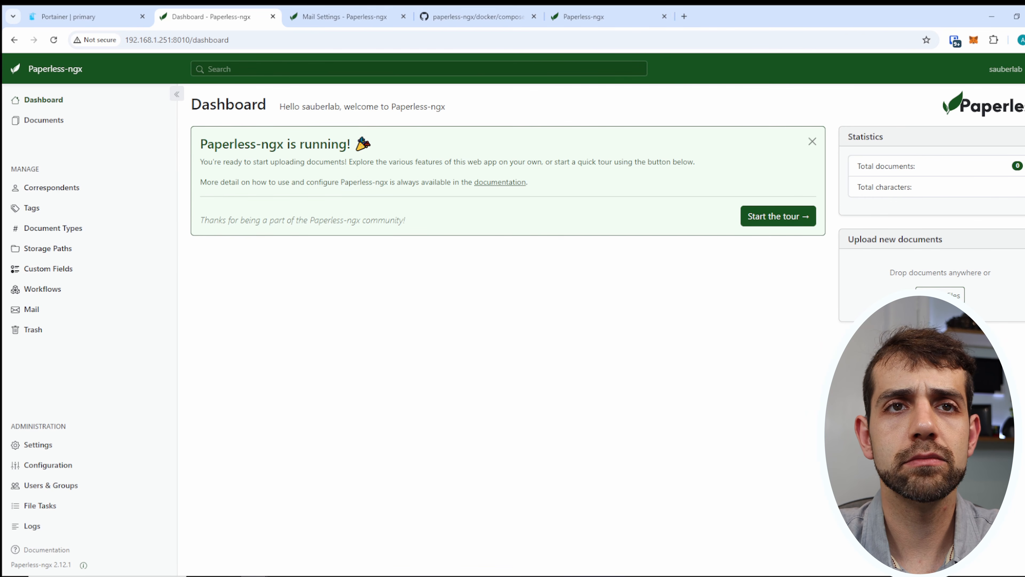
{"action": "left_click", "coordinate": [1005, 68]}
{"action": "left_click", "coordinate": [1008, 93]}
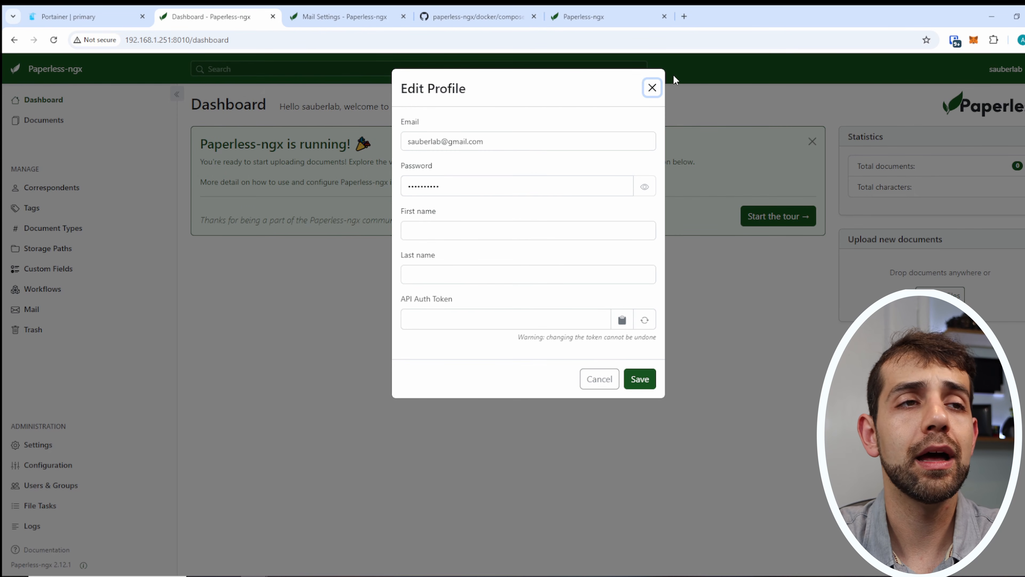
{"action": "left_click", "coordinate": [651, 88]}
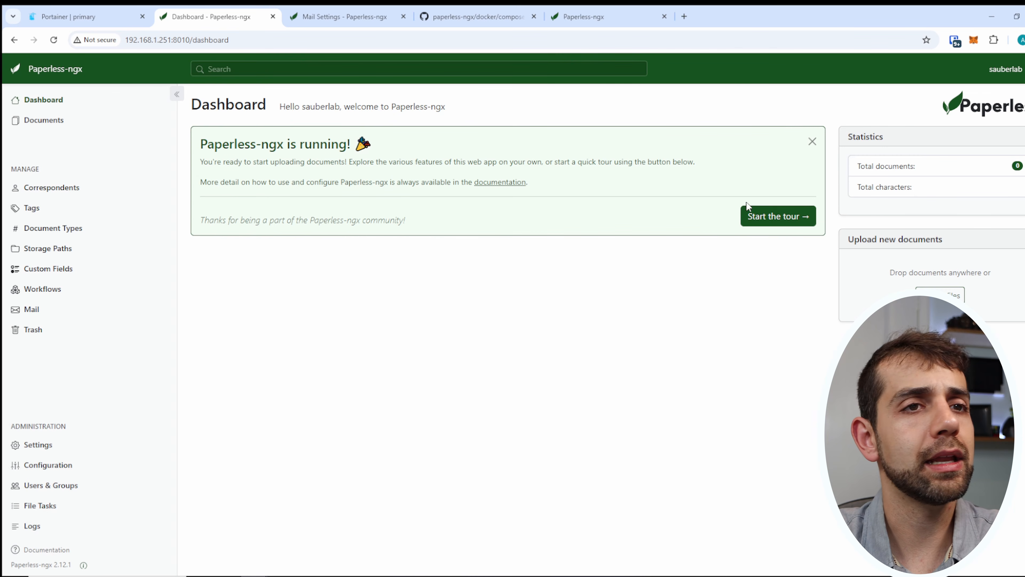
Start and end the guided tour from the dashboard and again from Settings, then drop PDFs onto the dashboard.
{"action": "left_click", "coordinate": [772, 222]}
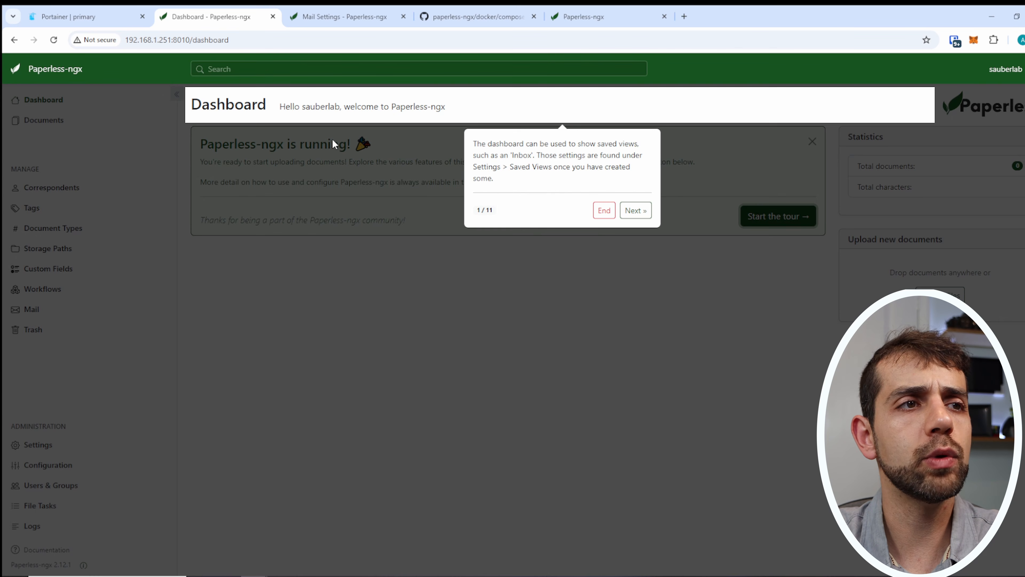
{"action": "left_click", "coordinate": [637, 211]}
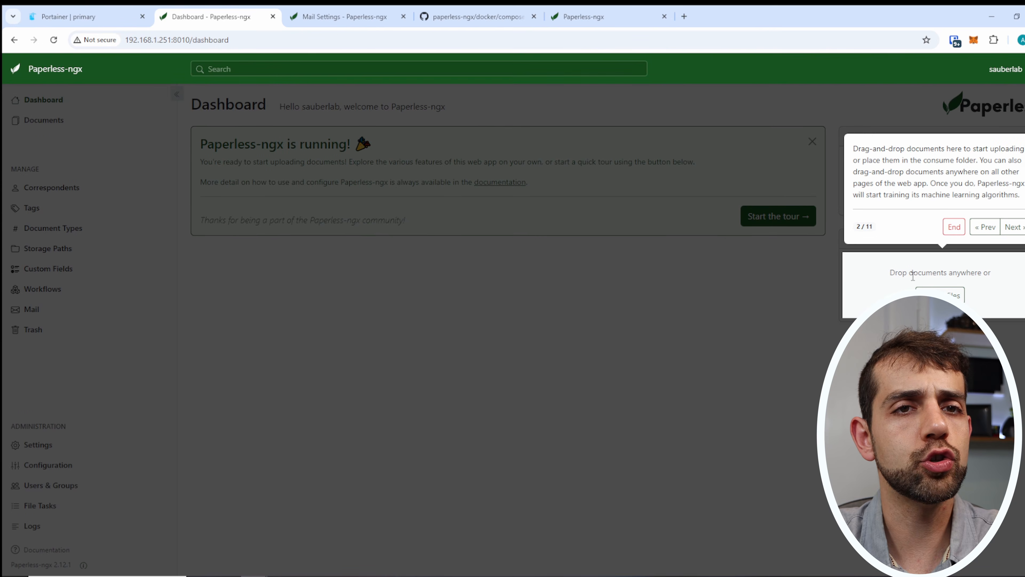
{"action": "left_click", "coordinate": [953, 227]}
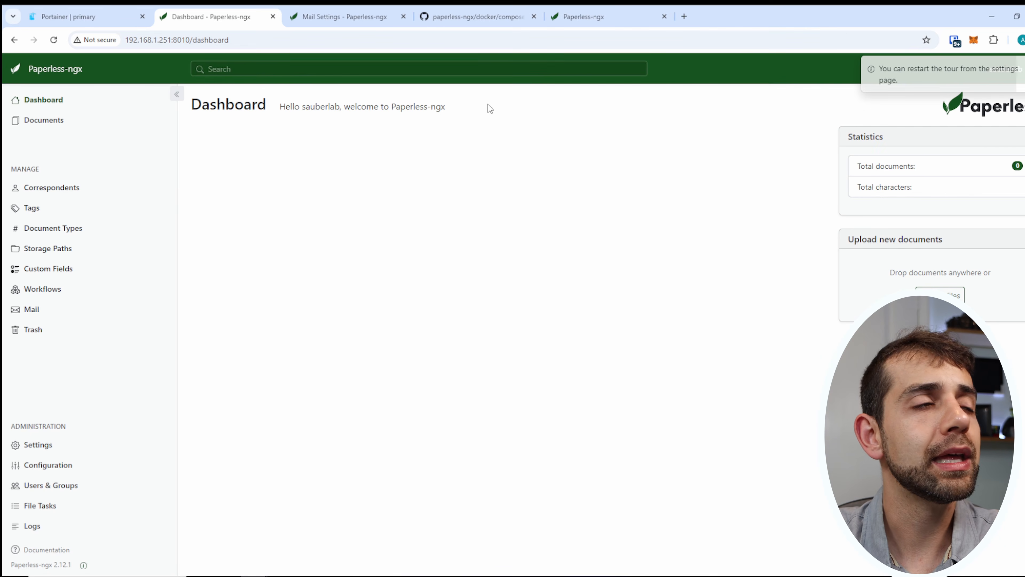
{"action": "left_click", "coordinate": [38, 444]}
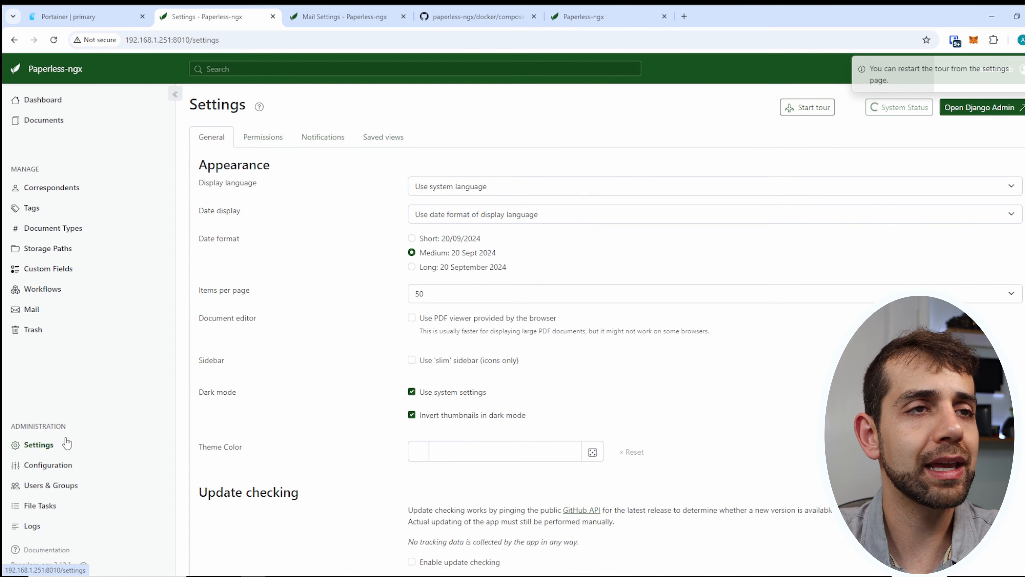
{"action": "left_click", "coordinate": [805, 107]}
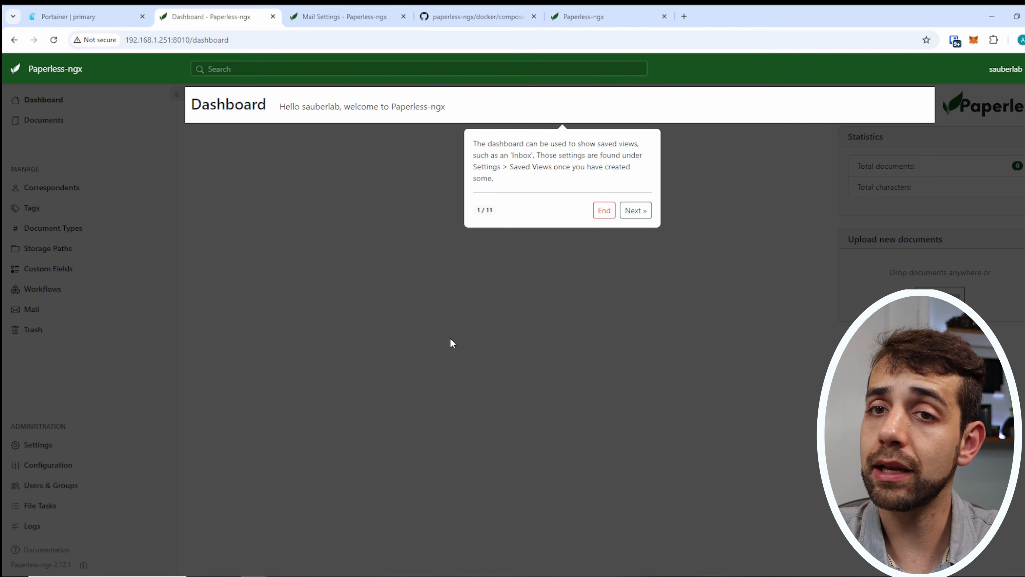
{"action": "left_click", "coordinate": [604, 212]}
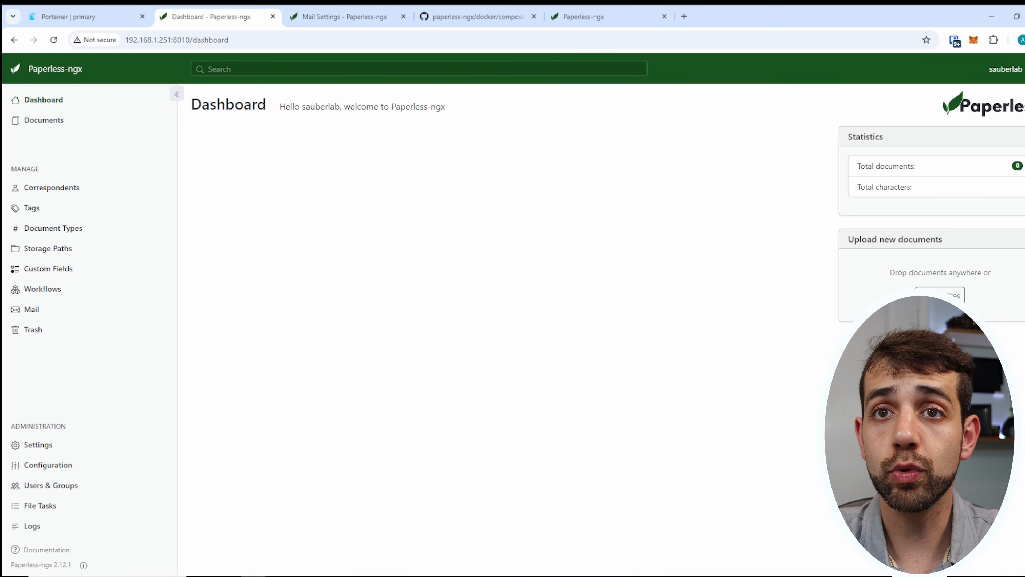
{"action": "left_click_drag", "start_coordinate": [1023, 363], "coordinate": [551, 253]}
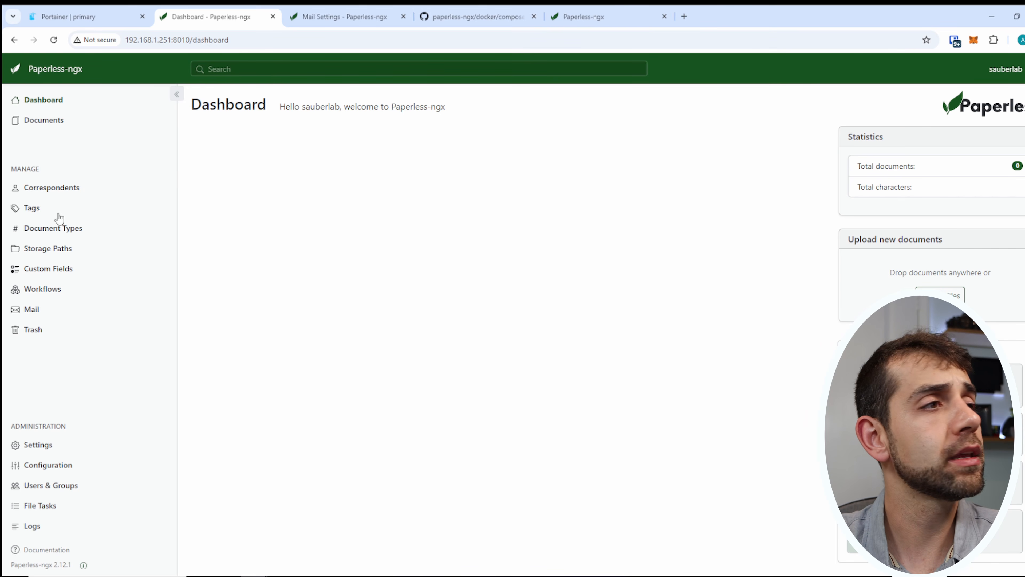
Look at the still-empty Correspondents list.
{"action": "left_click", "coordinate": [38, 193]}
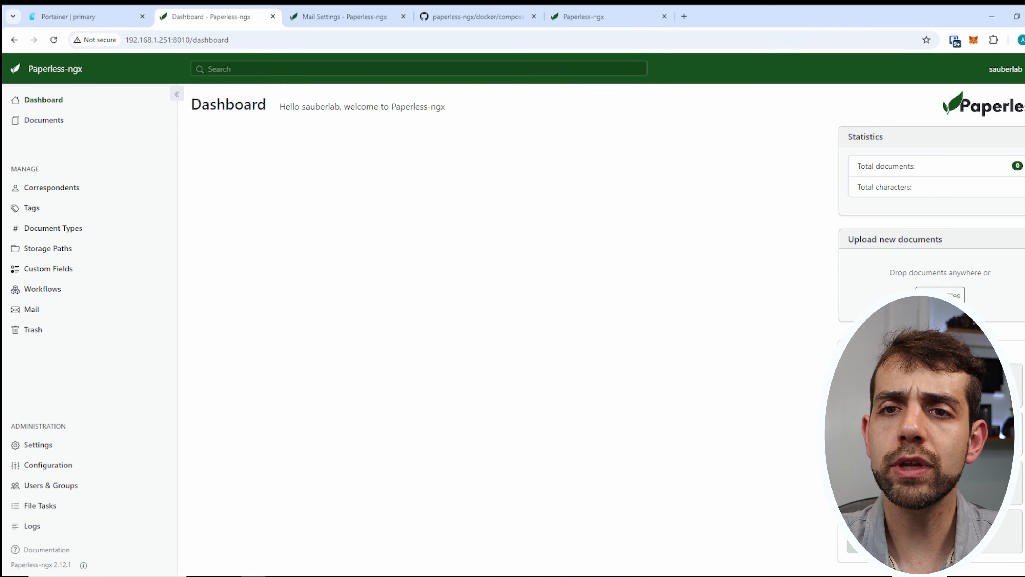
Review the log's classification lines and the File Tasks Started and Queued tabs.
{"action": "left_click", "coordinate": [32, 525]}
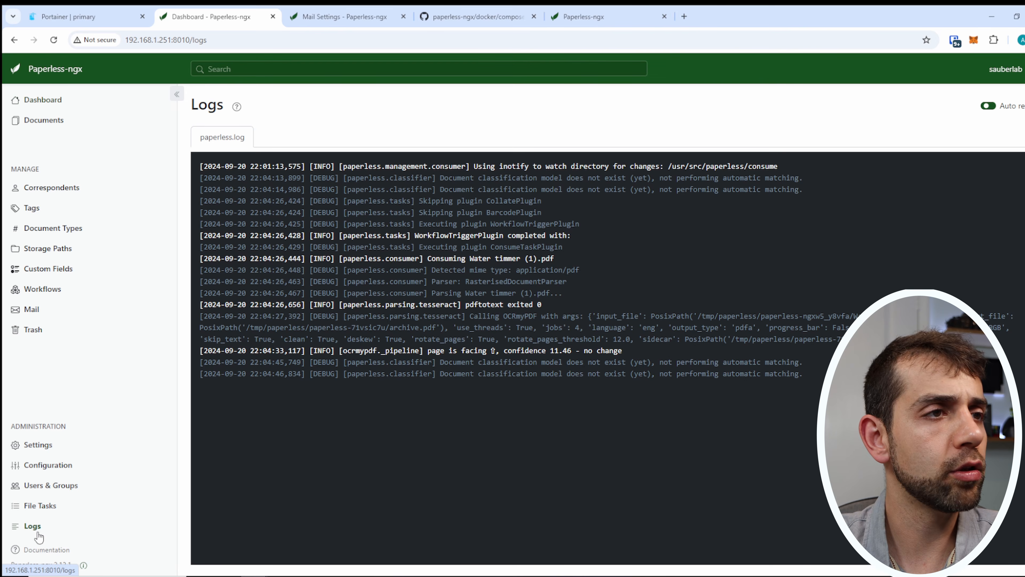
{"action": "left_click_drag", "start_coordinate": [538, 361], "coordinate": [803, 374]}
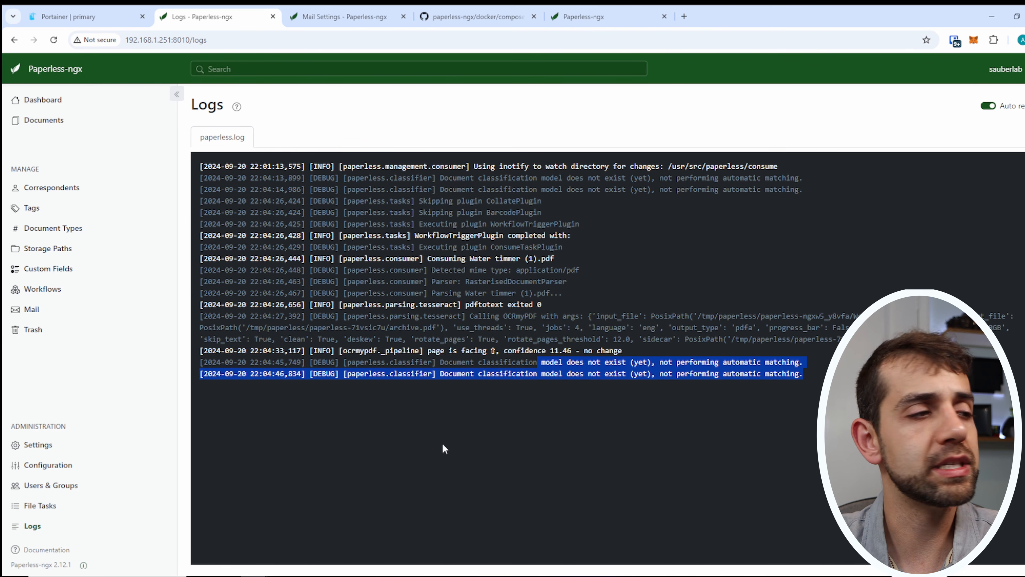
{"action": "left_click", "coordinate": [48, 509]}
{"action": "left_click", "coordinate": [319, 139]}
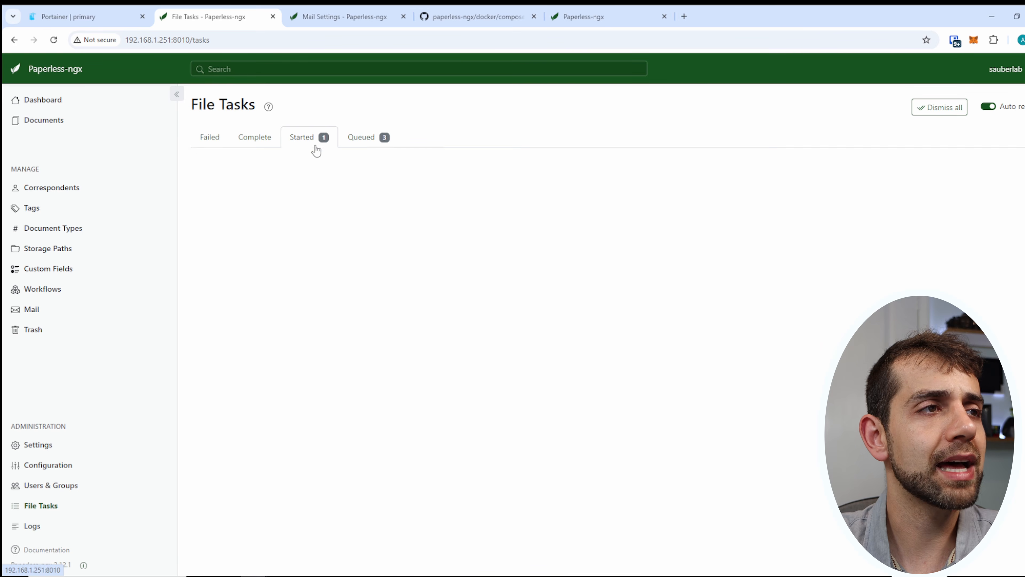
{"action": "left_click", "coordinate": [362, 137]}
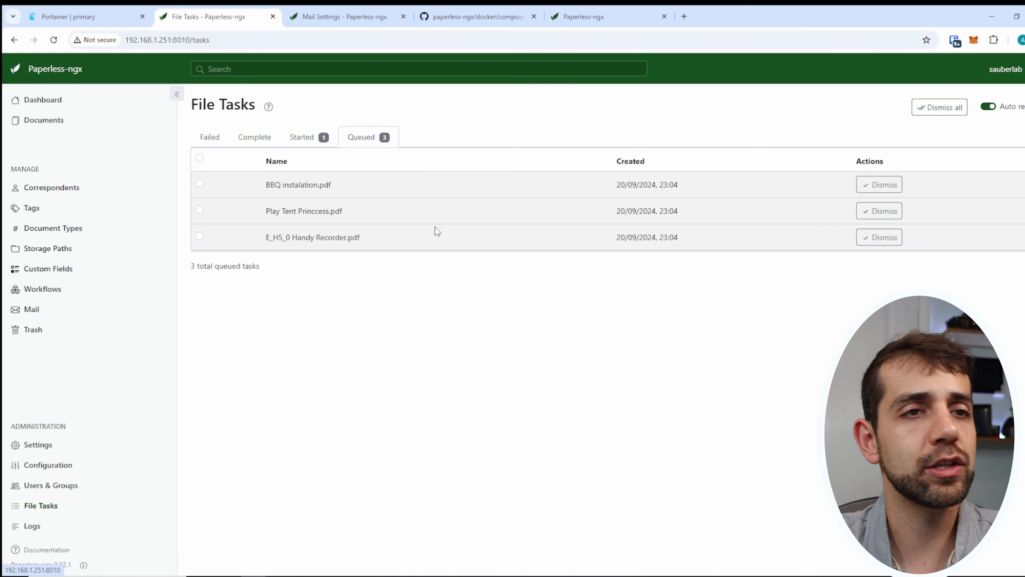
Look over Users & Groups and the Settings display language and date display options.
{"action": "left_click", "coordinate": [106, 490]}
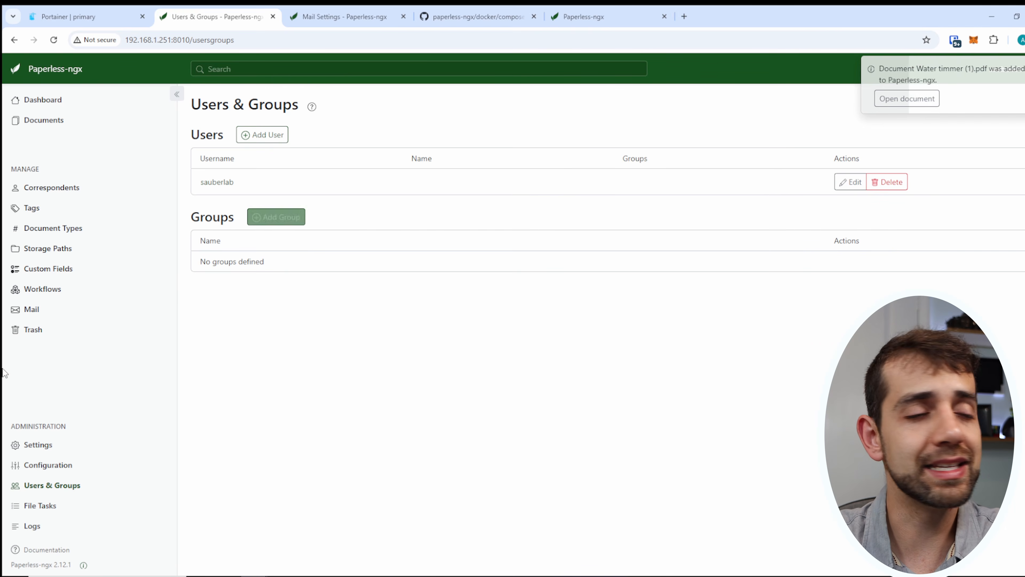
{"action": "left_click", "coordinate": [38, 444]}
{"action": "left_click", "coordinate": [508, 185]}
{"action": "left_click", "coordinate": [505, 184]}
{"action": "left_click", "coordinate": [497, 214]}
{"action": "left_click", "coordinate": [495, 217]}
{"action": "scroll", "coordinate": [419, 319], "scroll_direction": "down", "scroll_amount": 1}
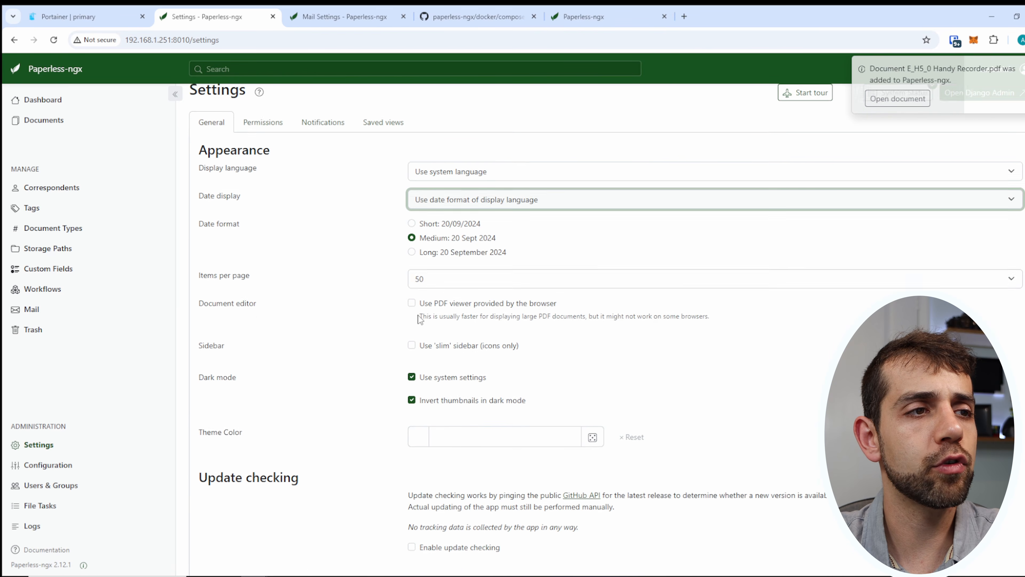
{"action": "scroll", "coordinate": [471, 413], "scroll_direction": "down", "scroll_amount": 5}
{"action": "scroll", "coordinate": [424, 149], "scroll_direction": "up", "scroll_amount": 1}
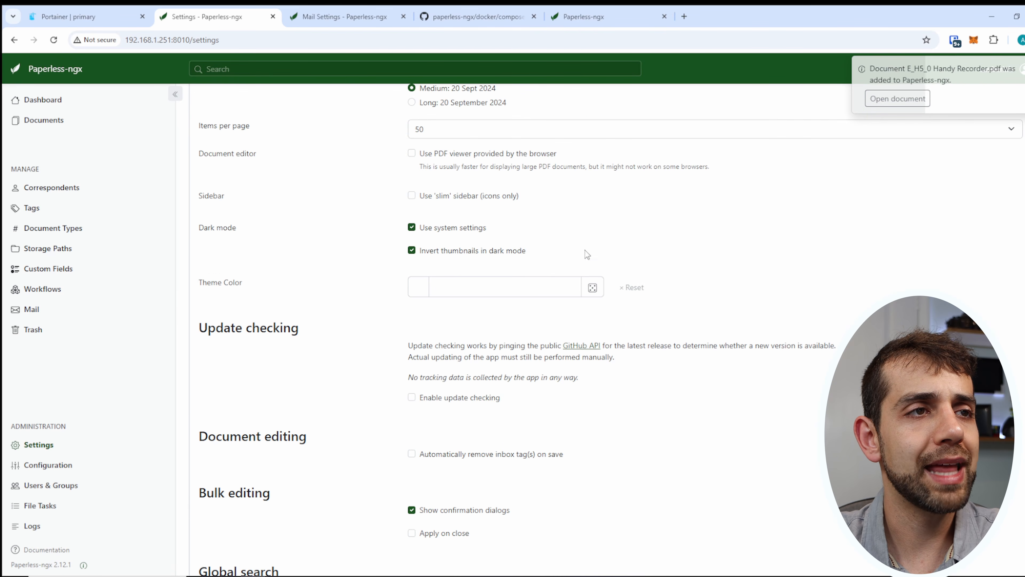
{"action": "scroll", "coordinate": [574, 316], "scroll_direction": "down", "scroll_amount": 4}
{"action": "scroll", "coordinate": [283, 464], "scroll_direction": "up", "scroll_amount": 8}
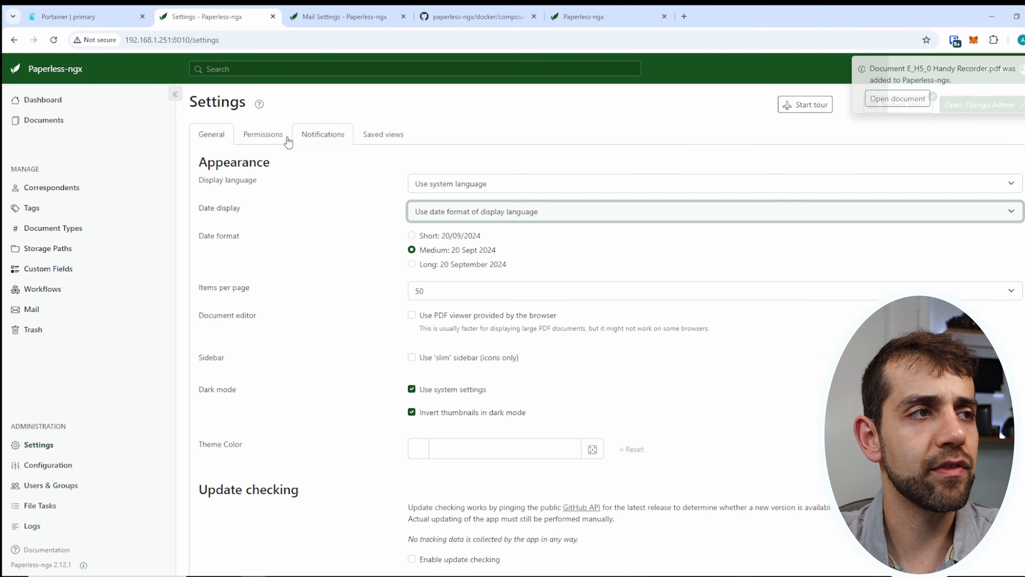
Browse the Permissions, Notifications and Saved views settings, then return to the dashboard counting 2 documents.
{"action": "left_click", "coordinate": [275, 134]}
{"action": "left_click", "coordinate": [335, 134]}
{"action": "left_click", "coordinate": [392, 135]}
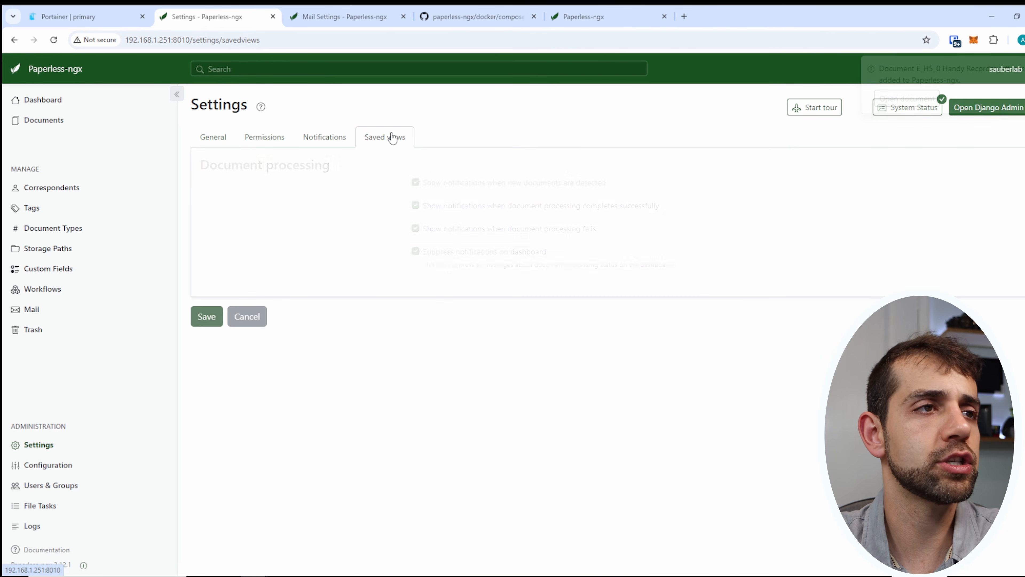
{"action": "left_click", "coordinate": [42, 100]}
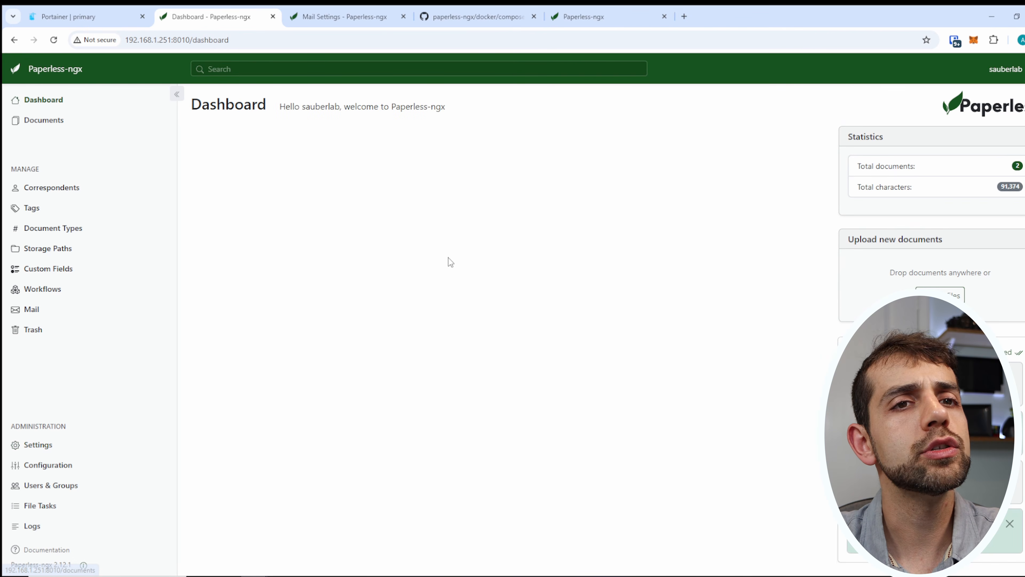
Open Water timmer (1) and step through its Content, Metadata, Notes, History and Permissions tabs.
{"action": "left_click", "coordinate": [880, 540]}
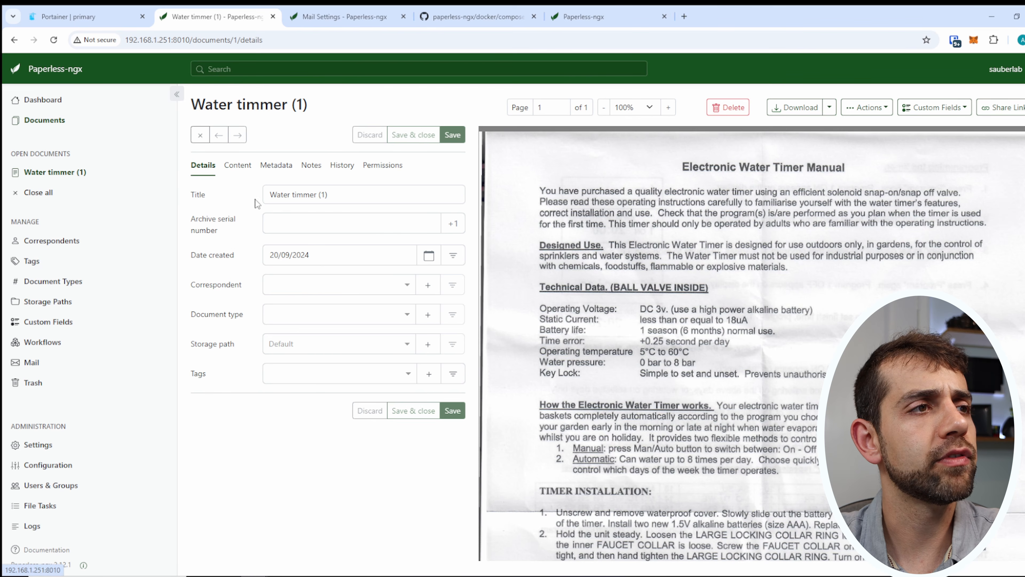
{"action": "left_click", "coordinate": [237, 165]}
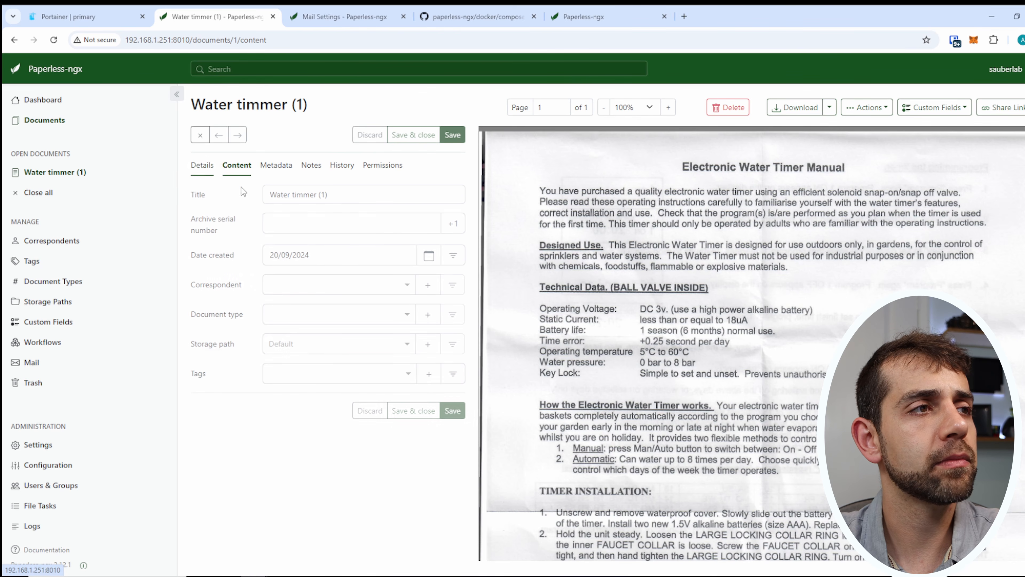
{"action": "left_click_drag", "start_coordinate": [199, 229], "coordinate": [239, 430]}
{"action": "left_click", "coordinate": [276, 165]}
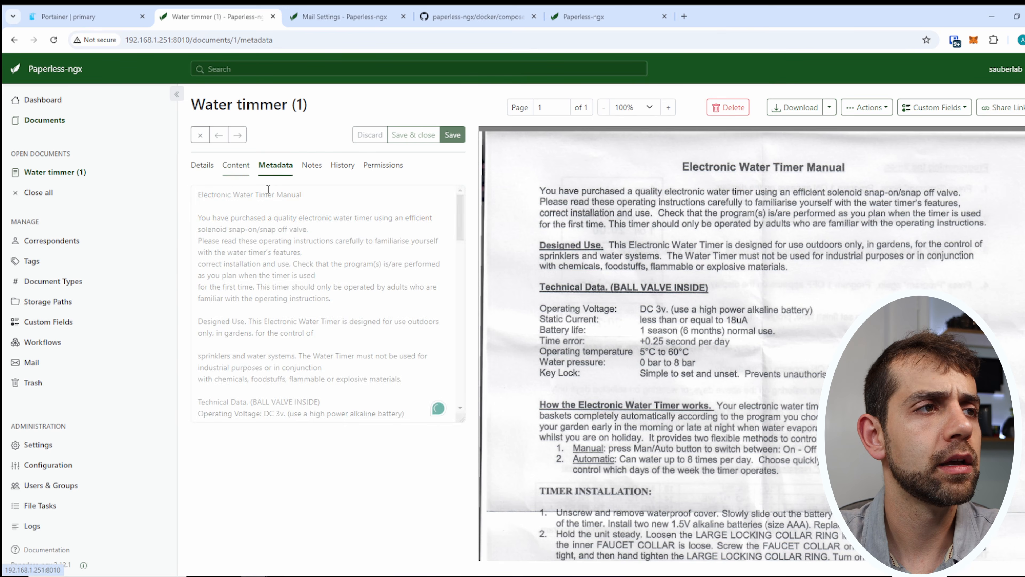
{"action": "left_click", "coordinate": [312, 165]}
{"action": "left_click", "coordinate": [341, 165]}
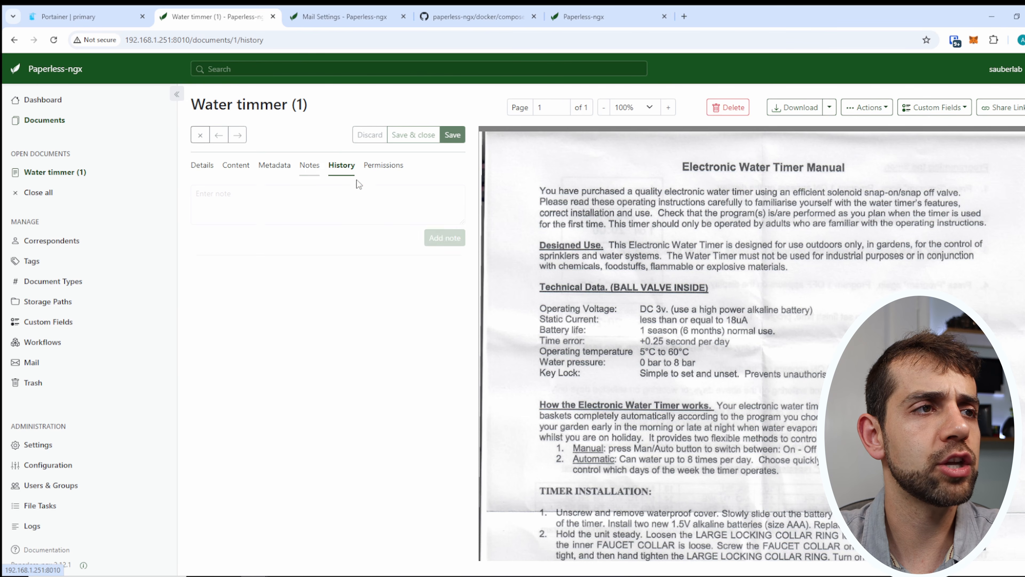
{"action": "left_click", "coordinate": [382, 164]}
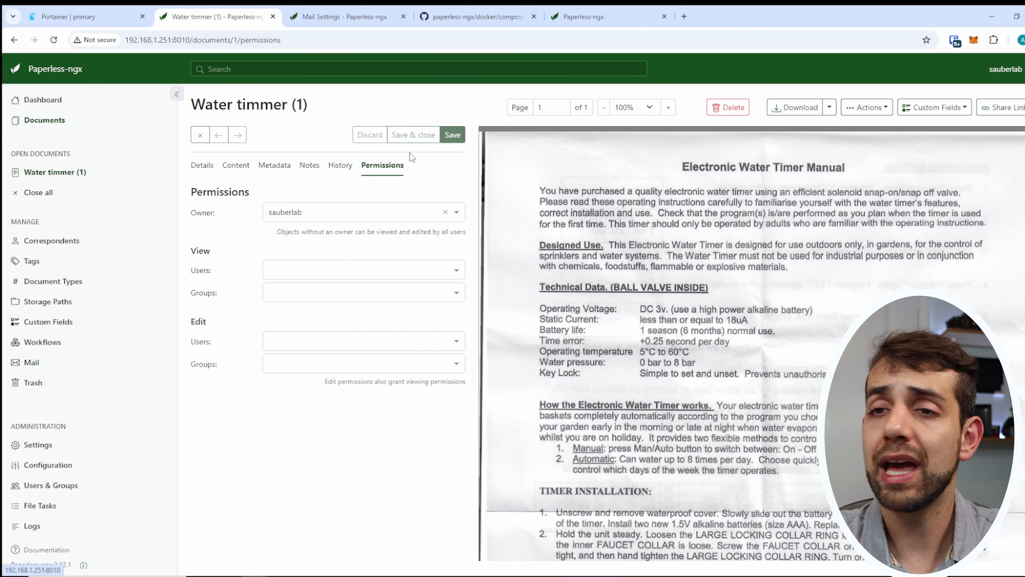